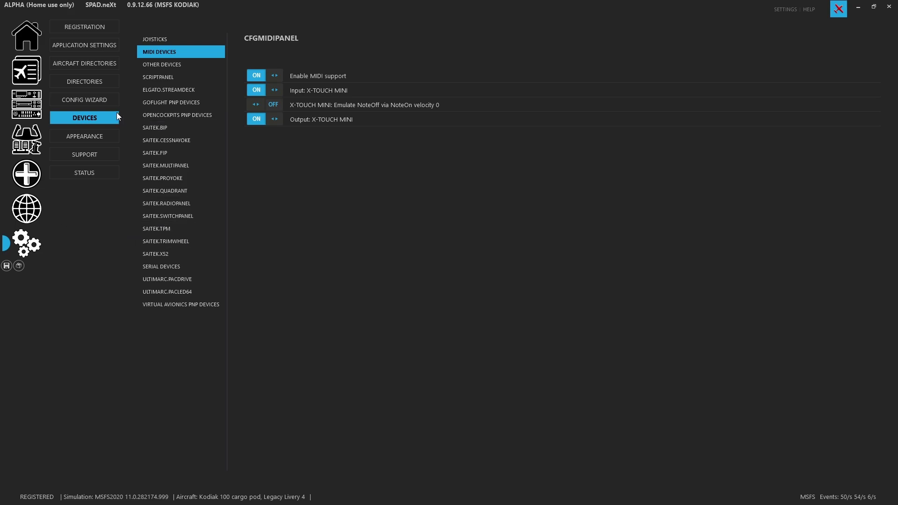
Open the X-TOUCH MINI device configuration and bring up its online snippets.
click(33, 111)
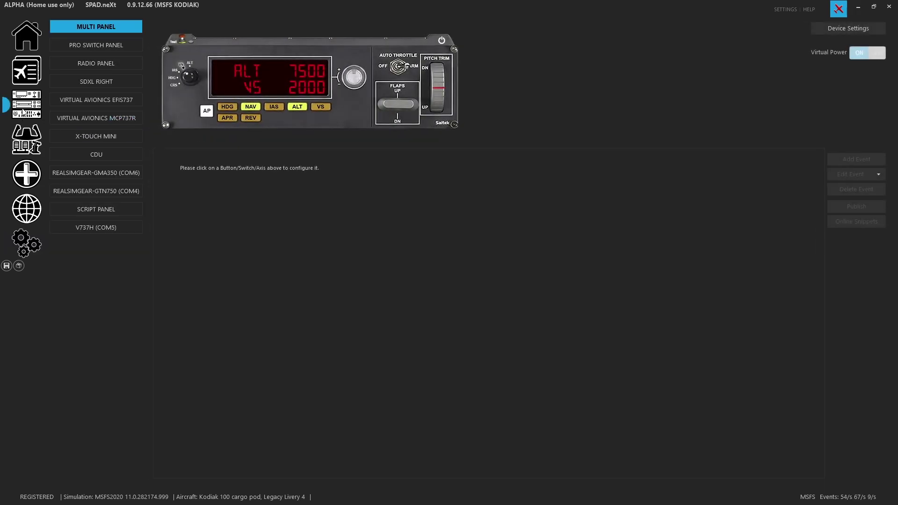
click(103, 136)
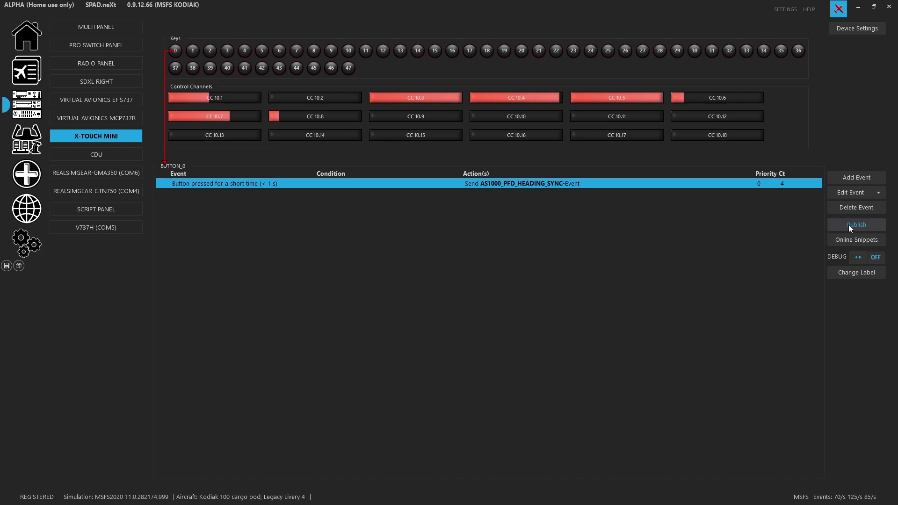
click(852, 242)
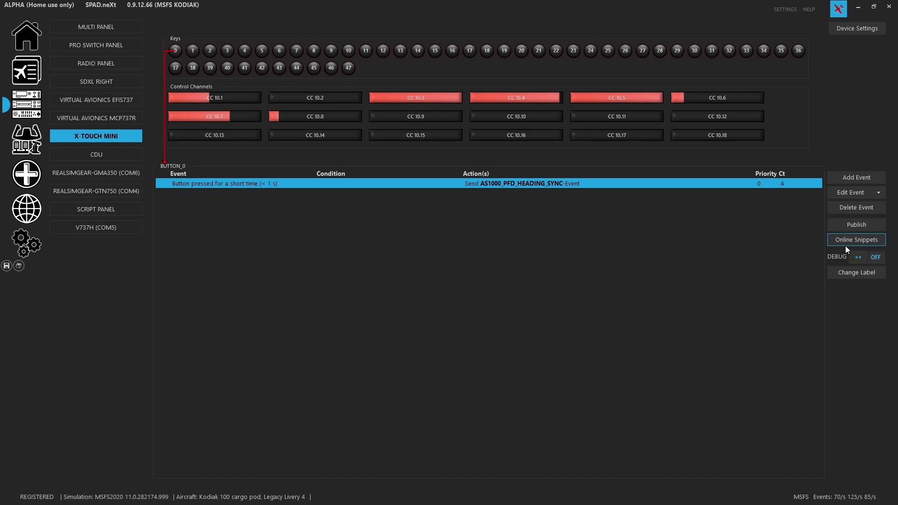
Show snippets for all devices and list the Complete Device snippets available for the X-TOUCH MINI.
click(75, 180)
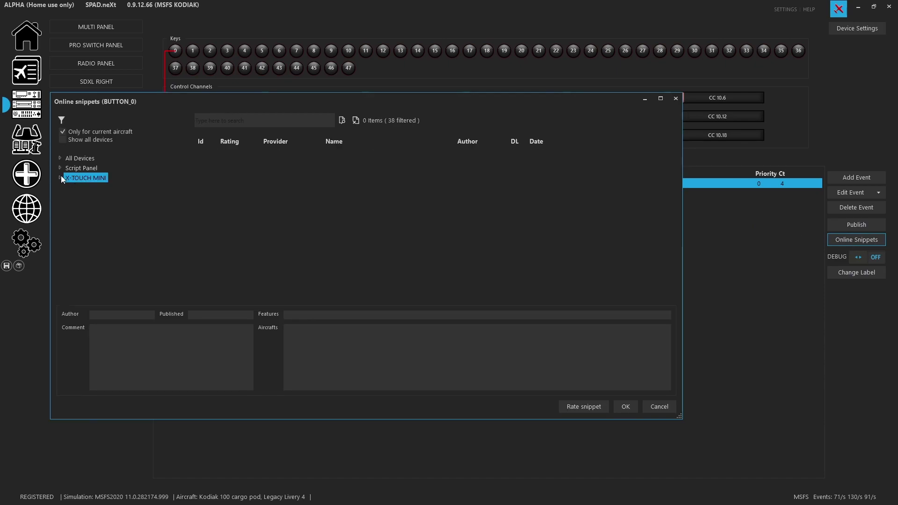
click(59, 177)
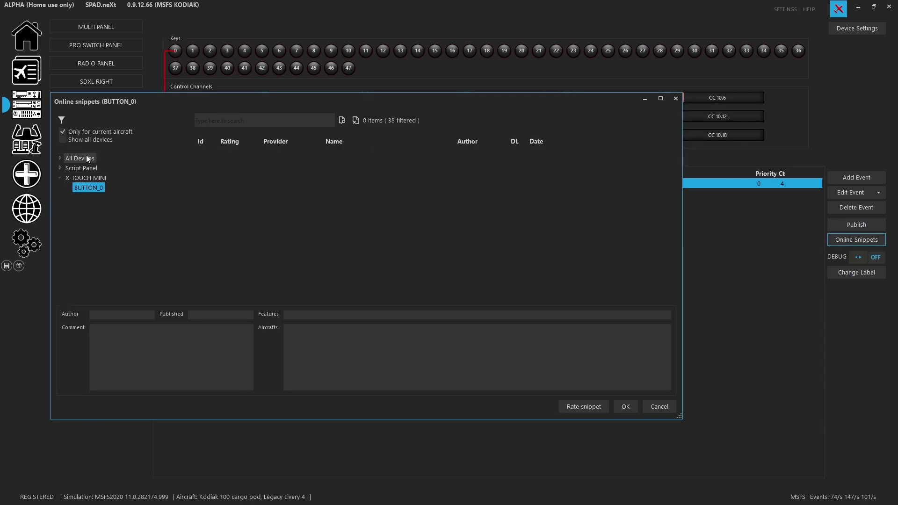
click(90, 133)
click(90, 133)
click(83, 174)
click(85, 143)
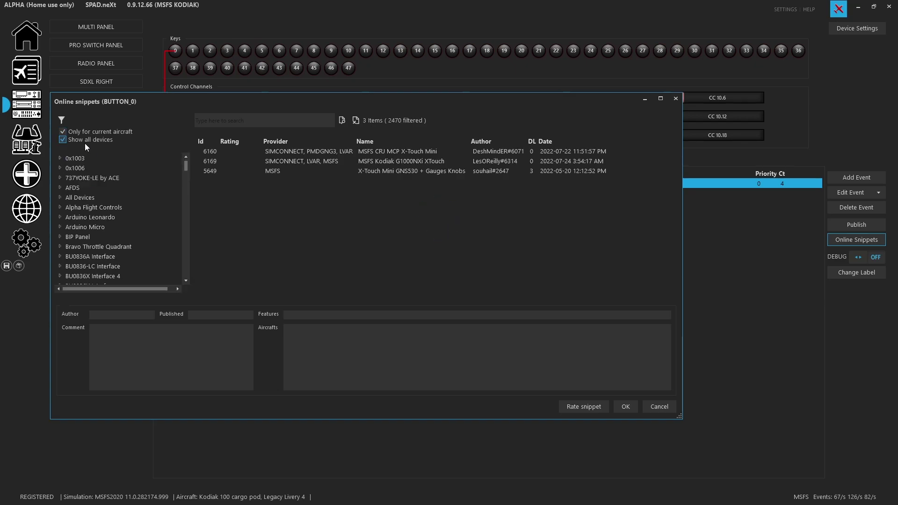
drag(185, 169, 193, 282)
click(60, 270)
scroll(108, 237, down, 3)
click(105, 260)
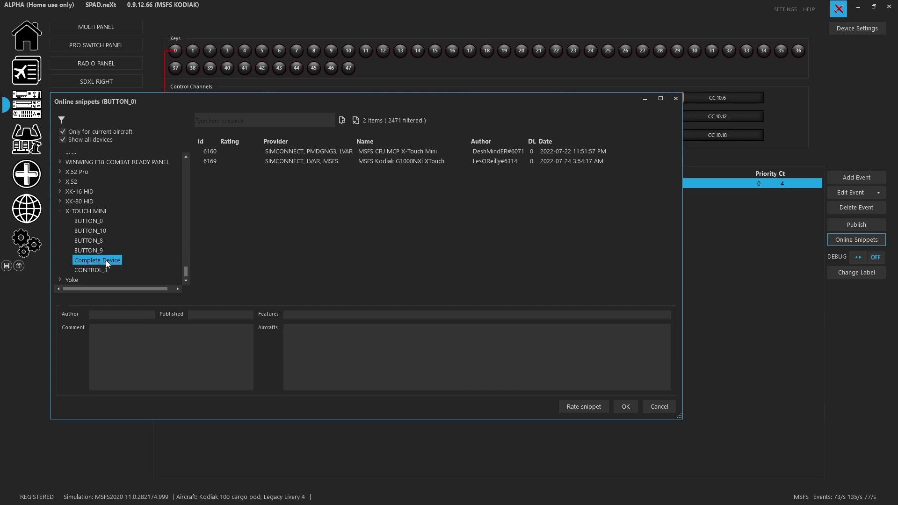
Load the MSFS Kodiak G1000NXi XTouch snippet, replacing all events and pages defined for the device.
click(405, 162)
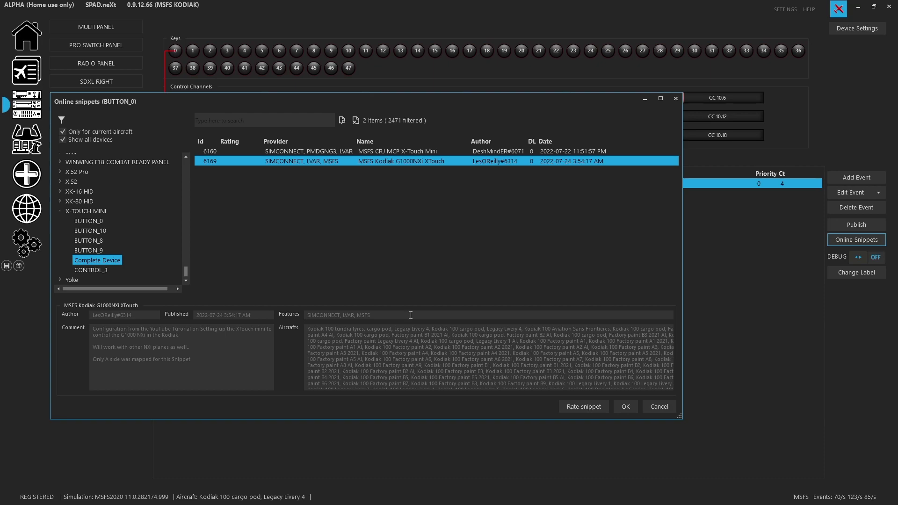
click(76, 133)
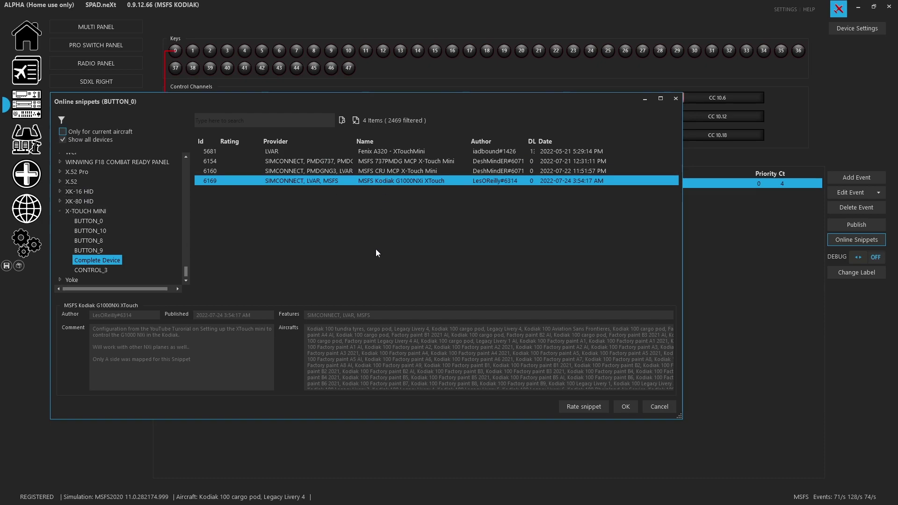
double_click(391, 181)
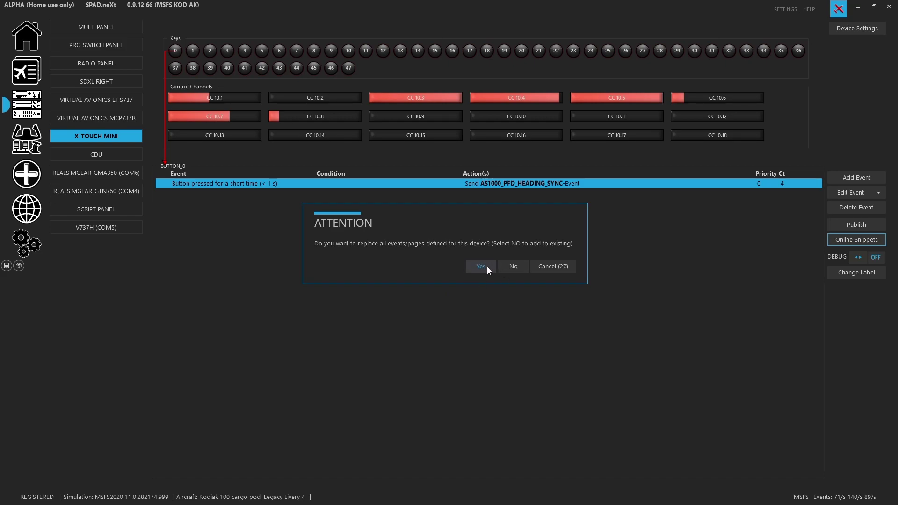
click(482, 266)
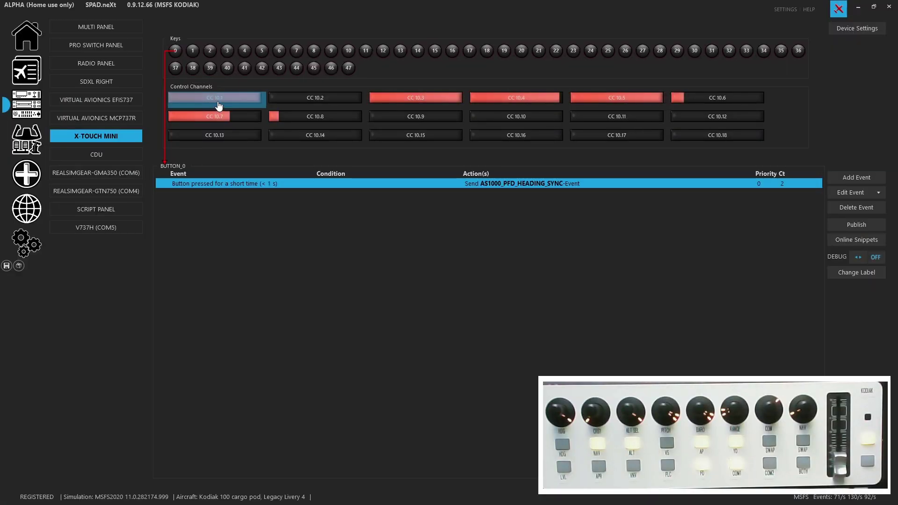
Review the events assigned to control channels CC 10.1 and CC 10.2 and to keys 1 and 2.
click(219, 105)
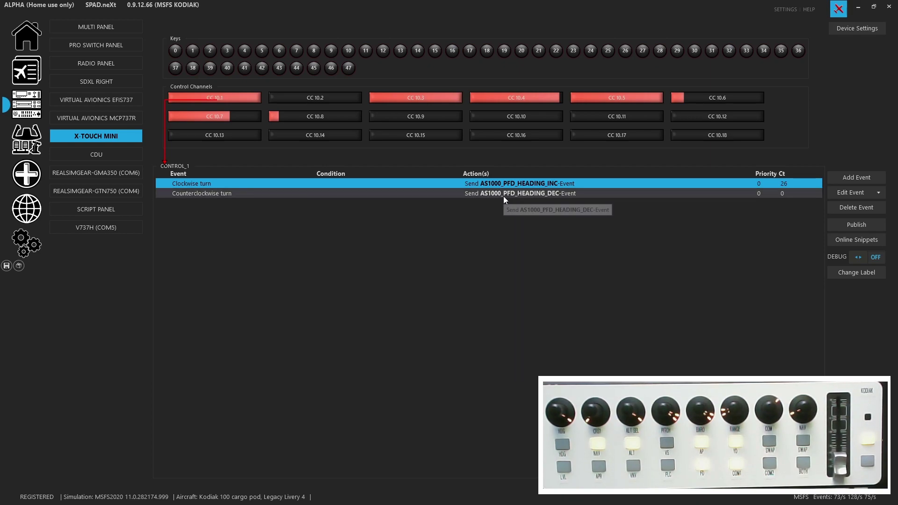
click(326, 98)
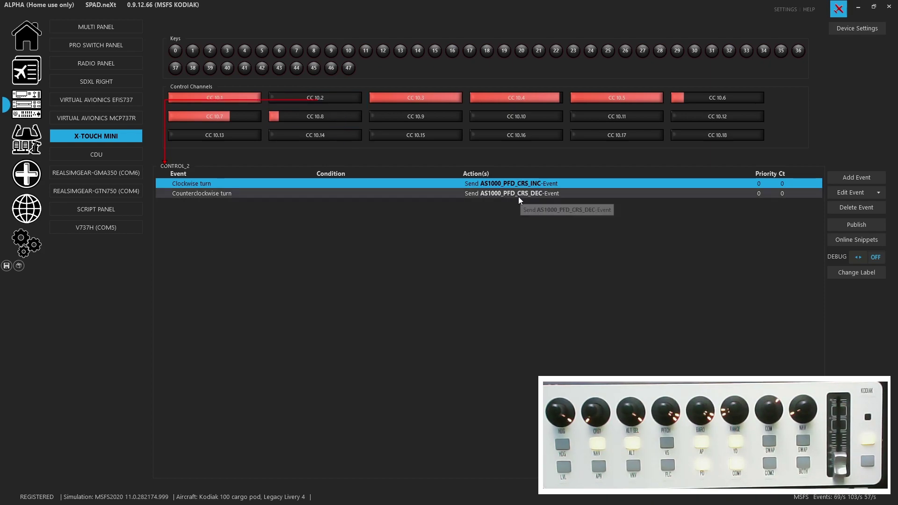
click(191, 53)
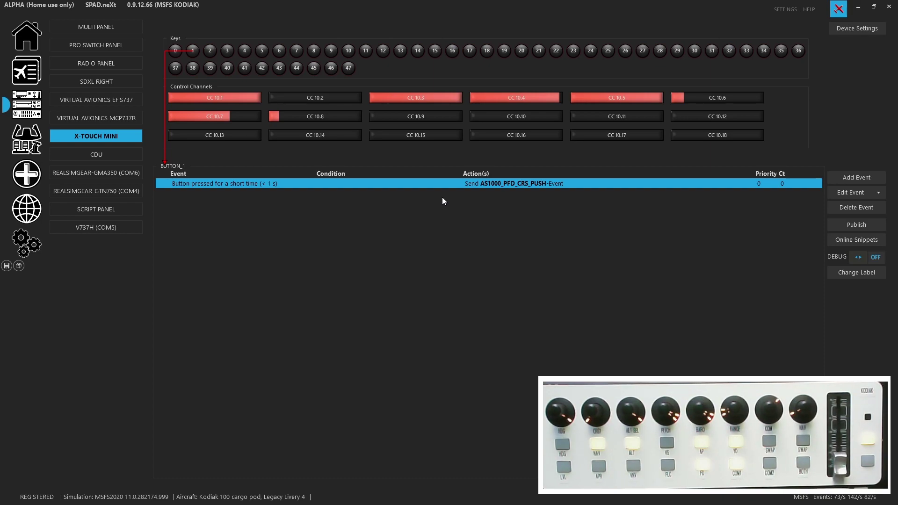
click(215, 60)
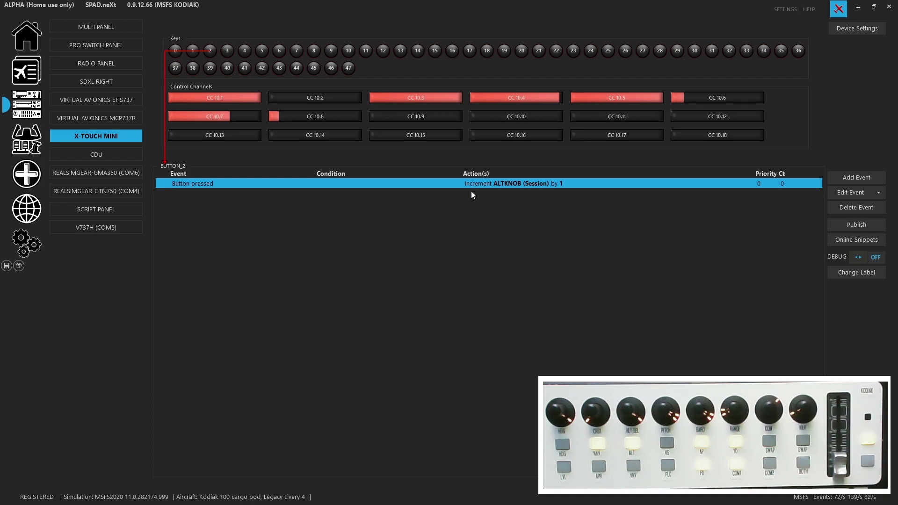
Examine the ALTKNOB increment action of key 2, including its limits and rollover settings, and close the event editor.
double_click(495, 184)
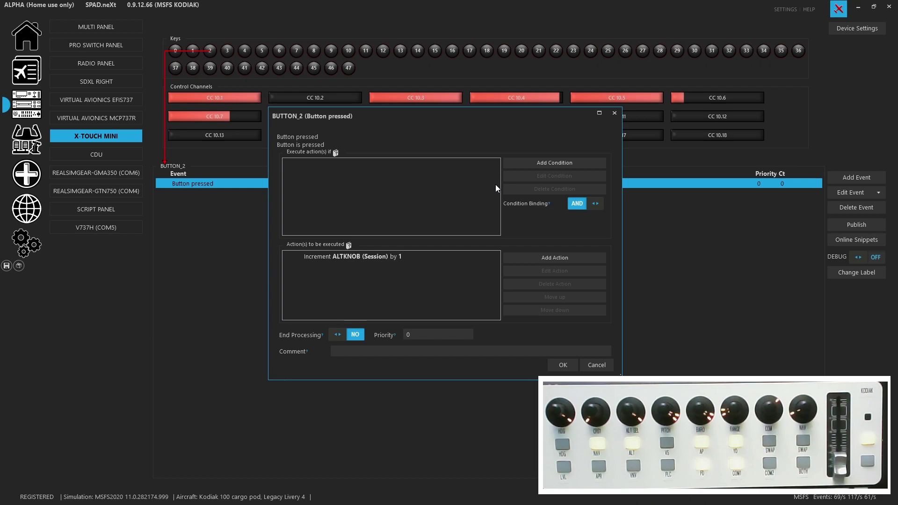
double_click(390, 256)
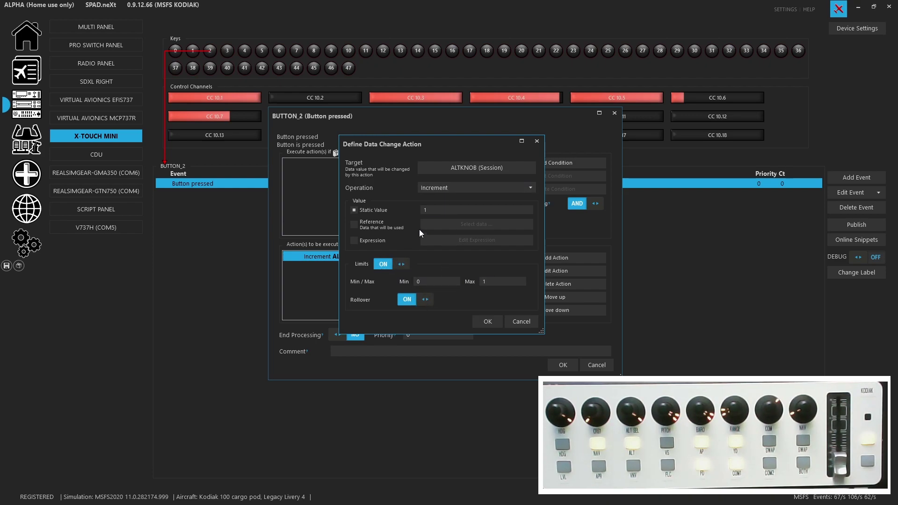
click(509, 321)
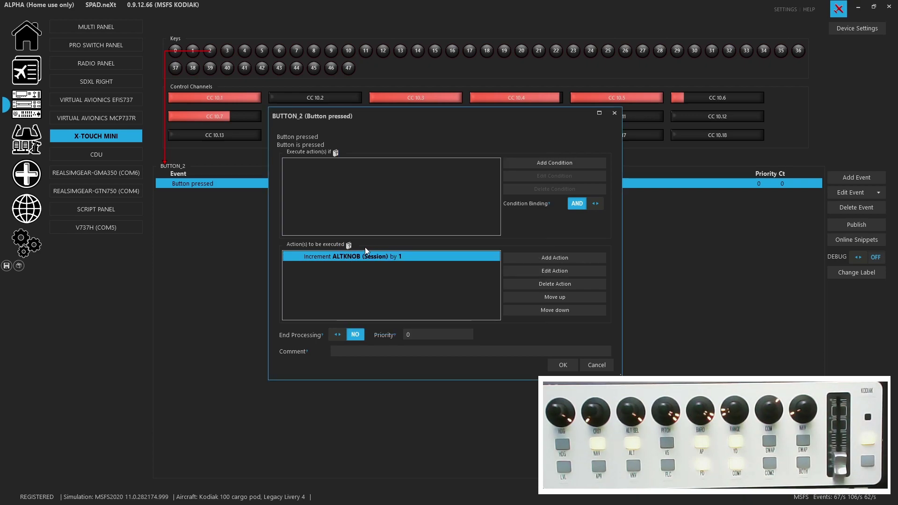
click(561, 363)
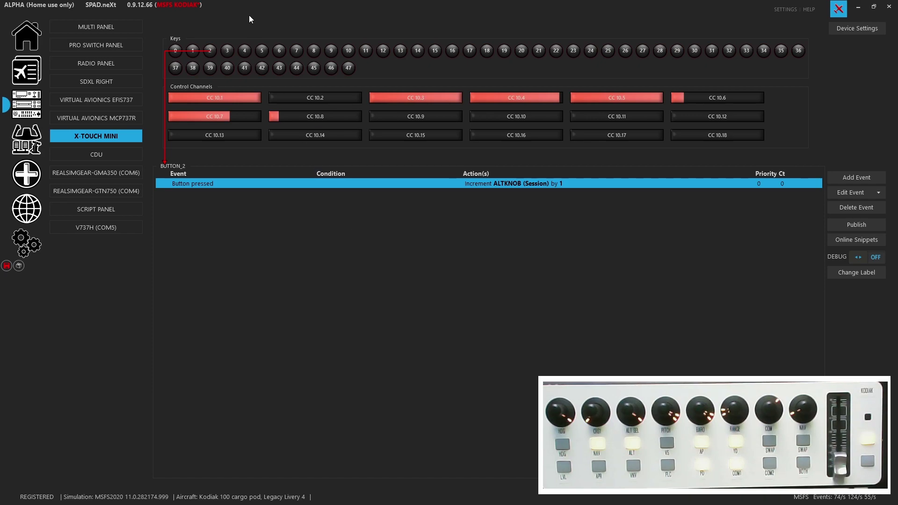
Review the events assigned to control channels CC 10.3 and CC 10.4 and to key 3.
click(400, 101)
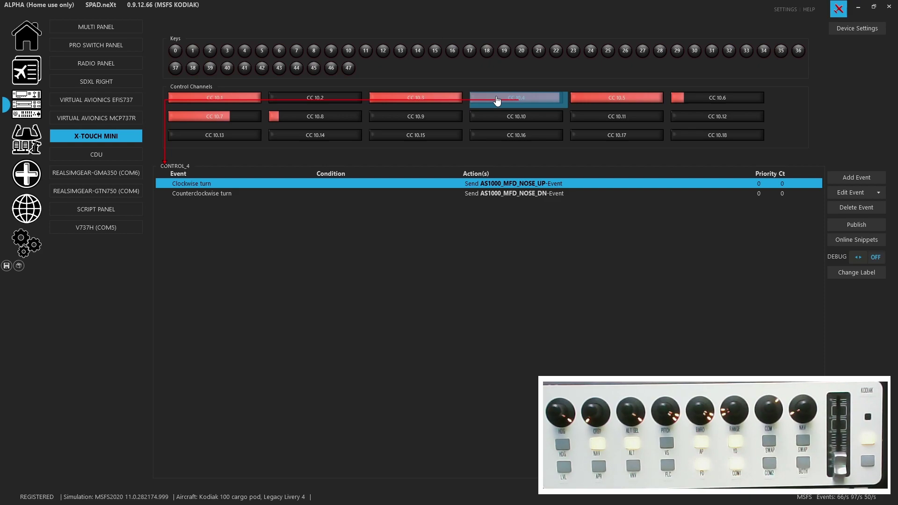
click(227, 50)
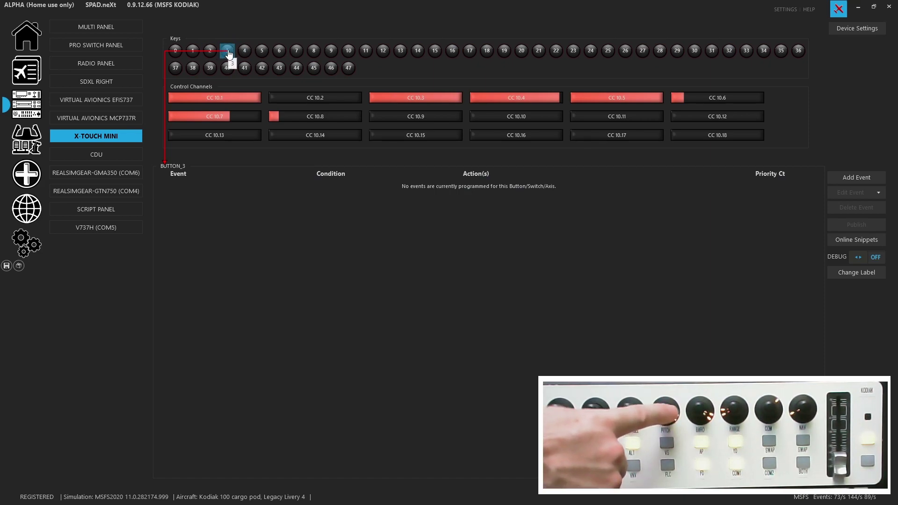
click(520, 97)
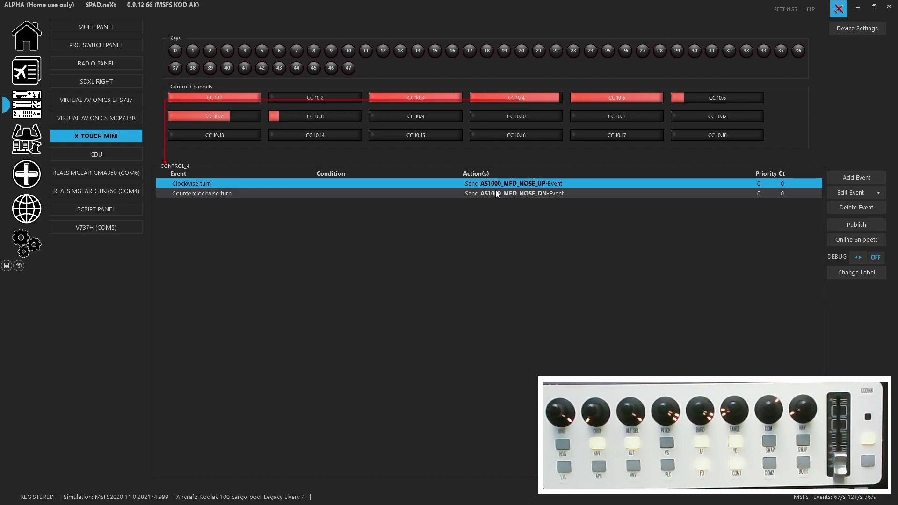
Look at the available trigger changes for the counterclockwise turn event on CC 10.4.
click(518, 196)
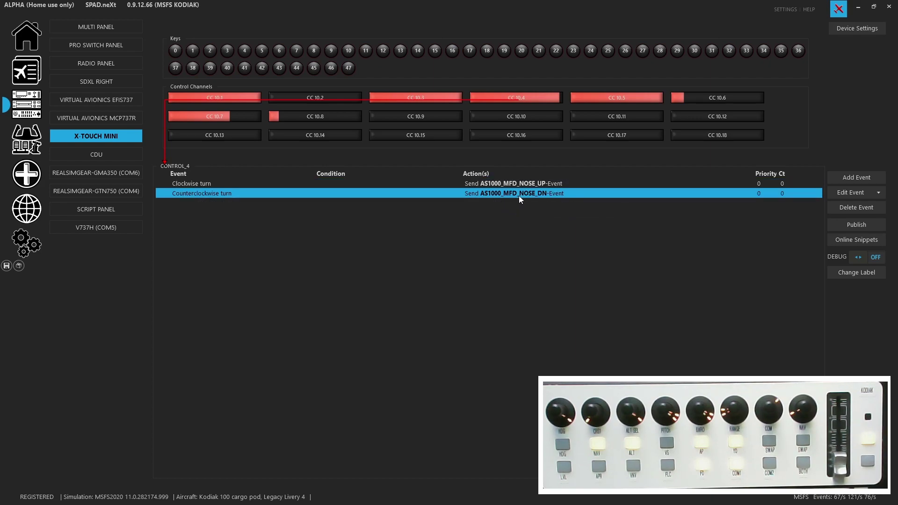
click(878, 193)
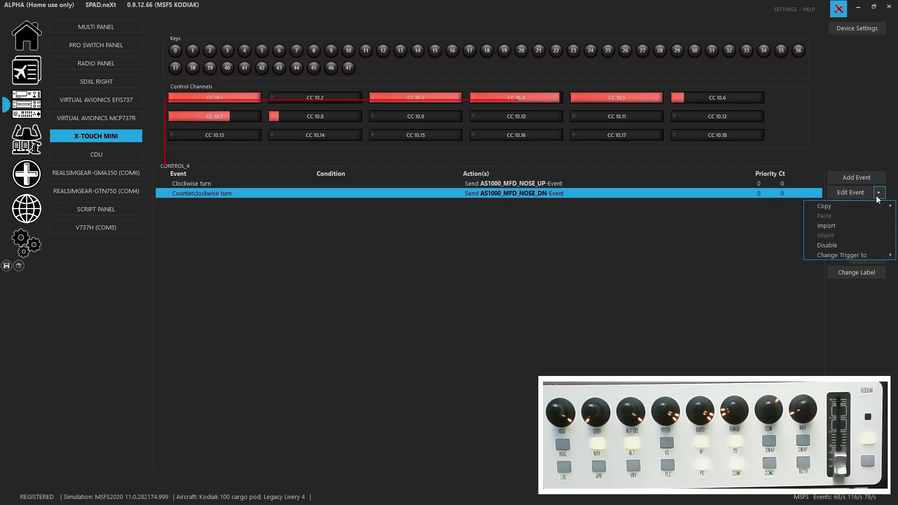
mouse_move(853, 255)
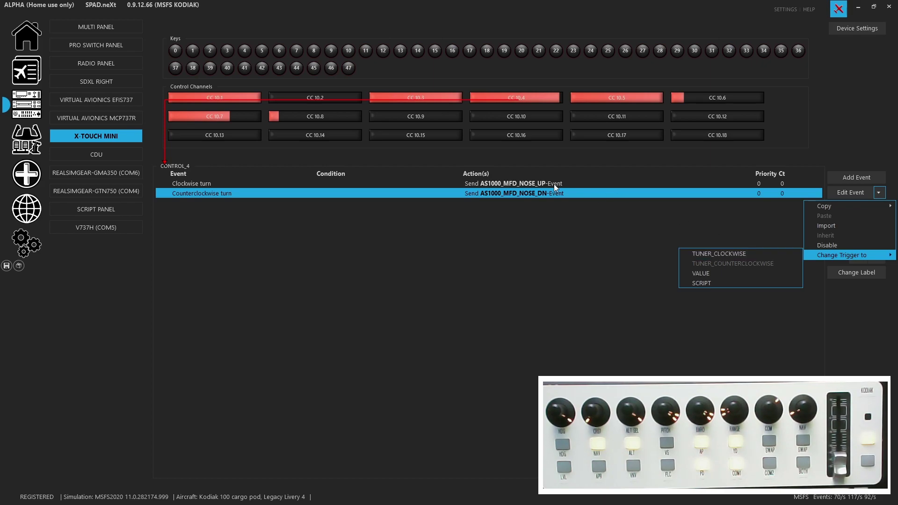
click(740, 283)
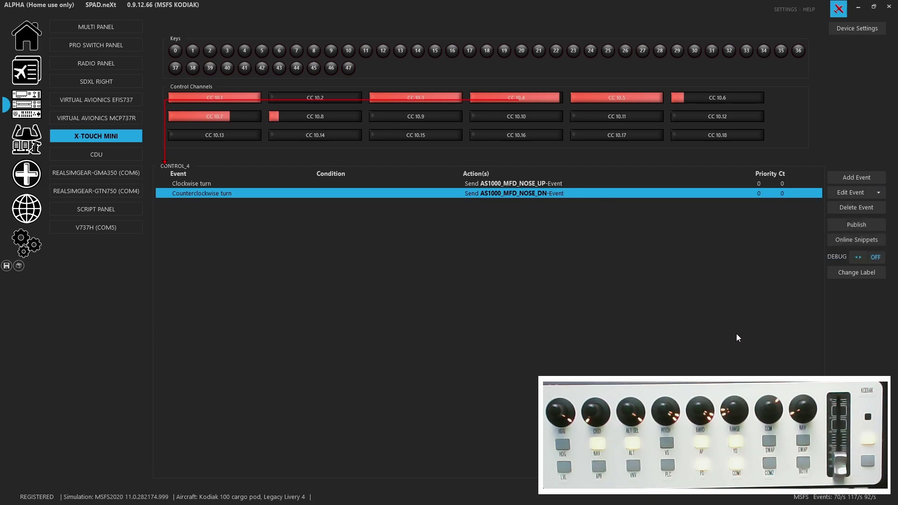
Review the barometer events on control channel CC 10.5 and the assignment of key 4.
click(629, 105)
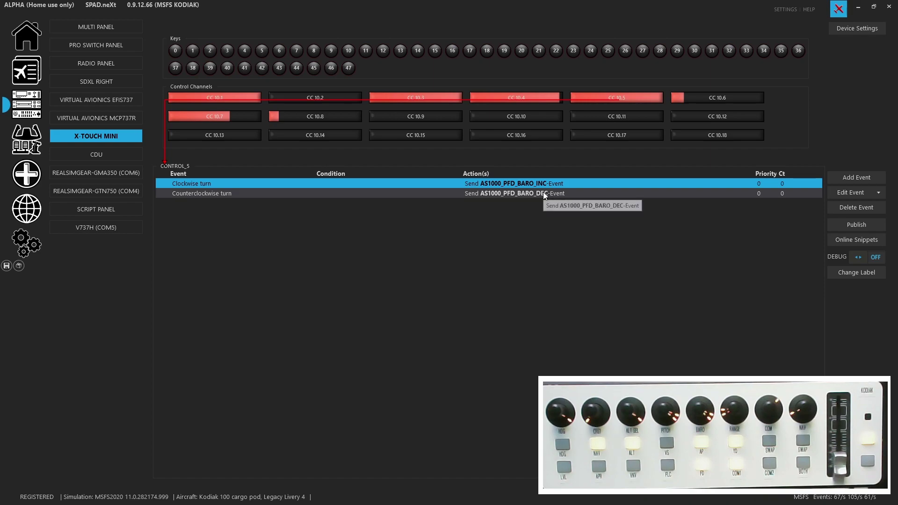
click(247, 54)
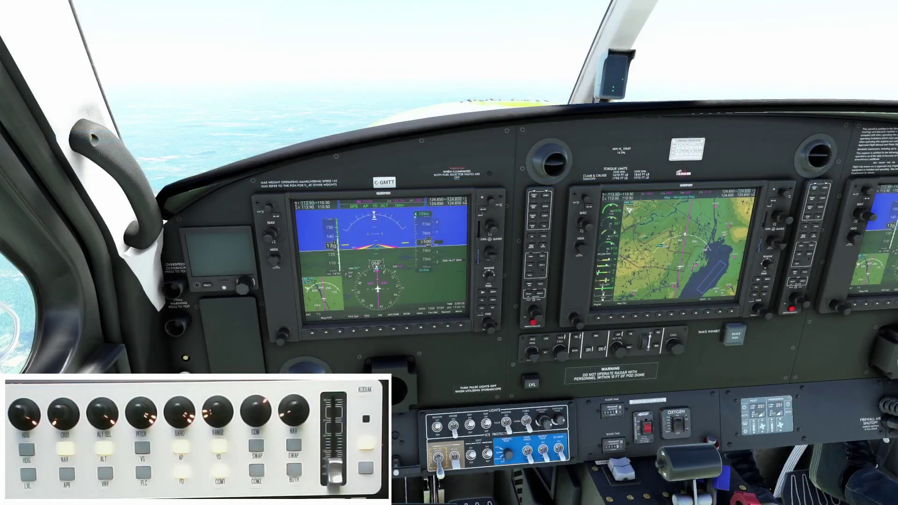
click(358, 331)
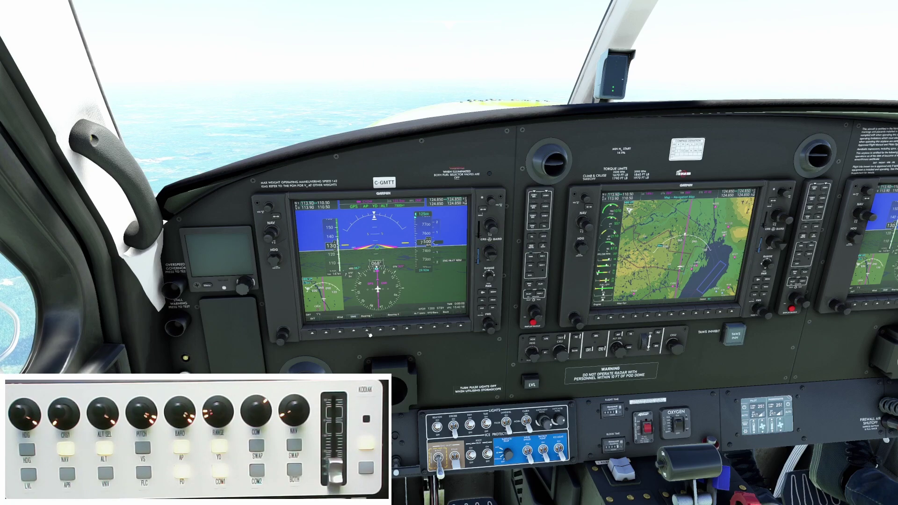
click(433, 328)
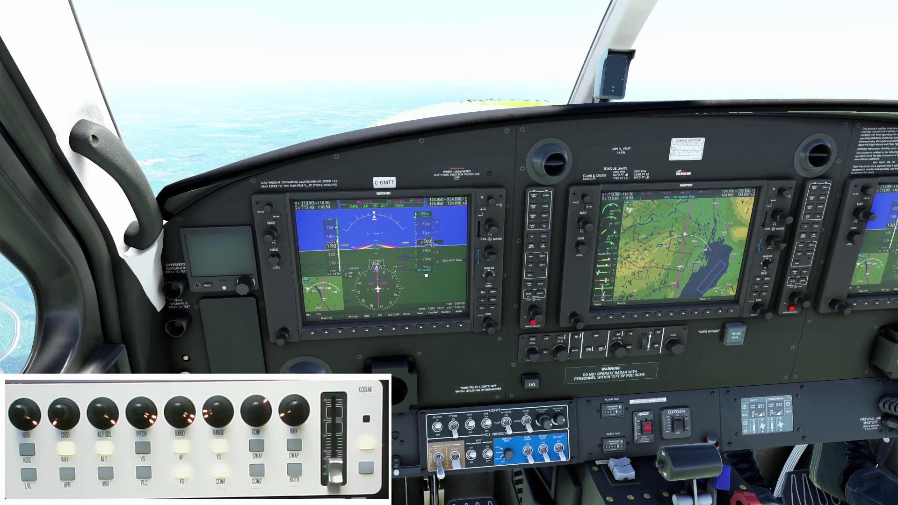
key(b)
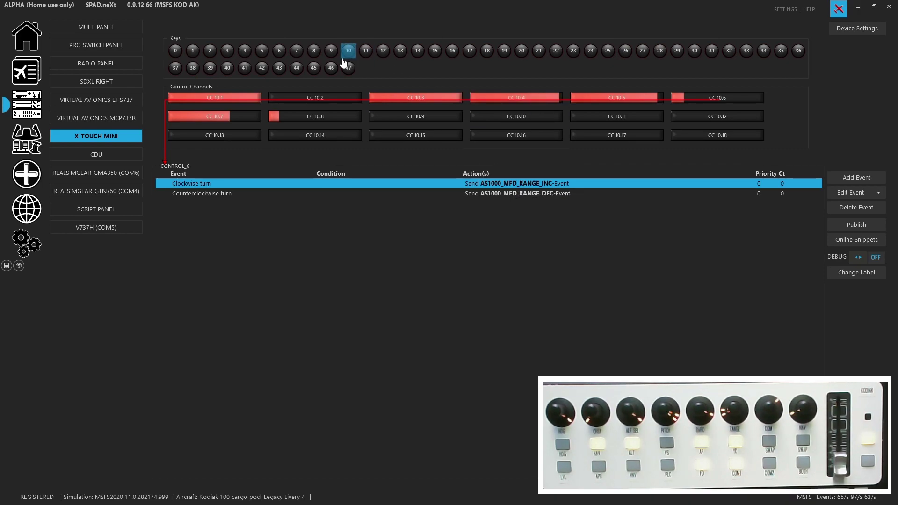
Examine the COMKNOB increment action in the short-press event of key 6.
click(278, 53)
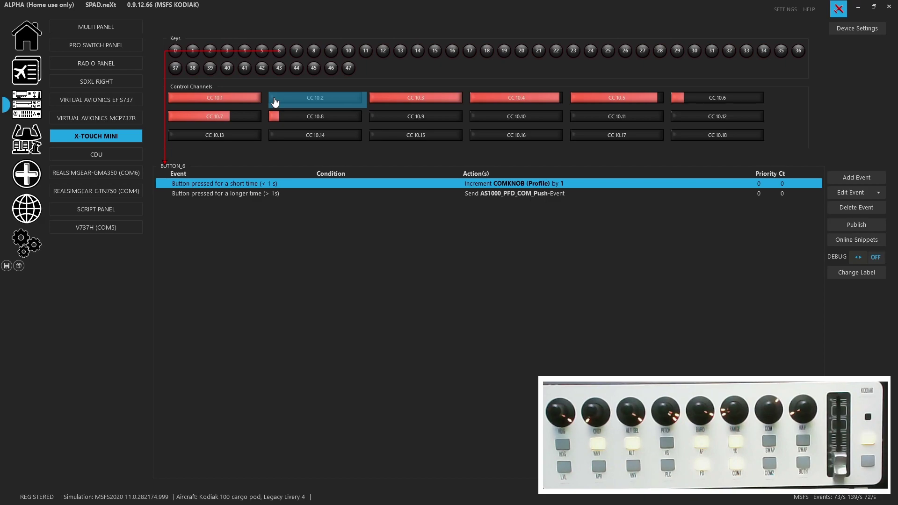
double_click(354, 184)
double_click(383, 252)
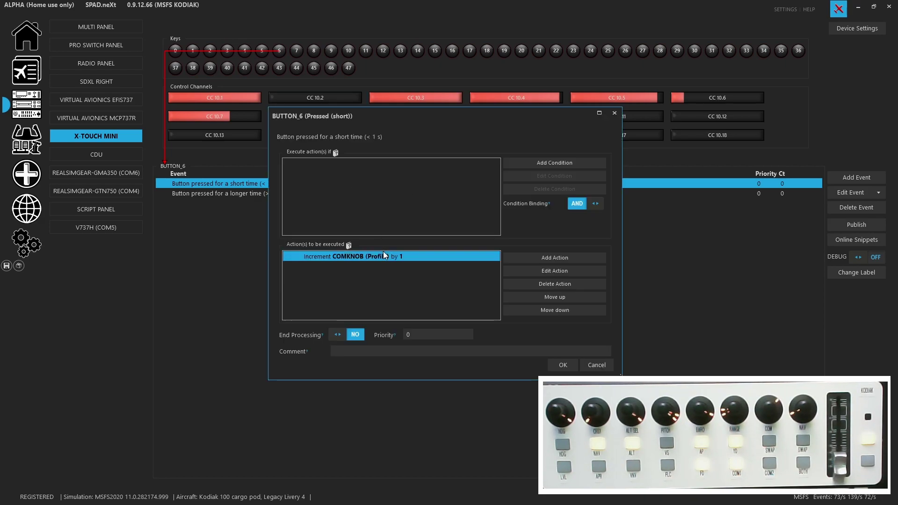
click(529, 320)
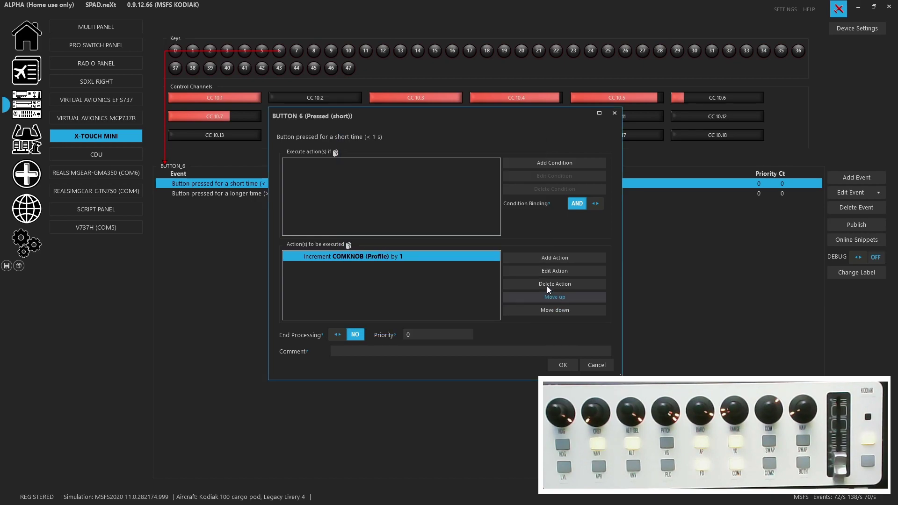
Look at the data definitions selectable for an additional action in key 6's short-press event, leaving the event without saving.
click(553, 257)
click(547, 267)
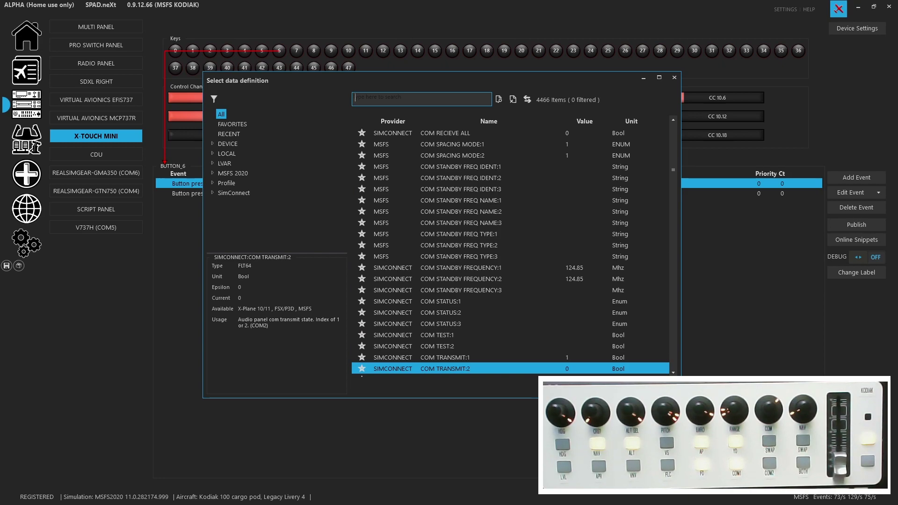
key(Escape)
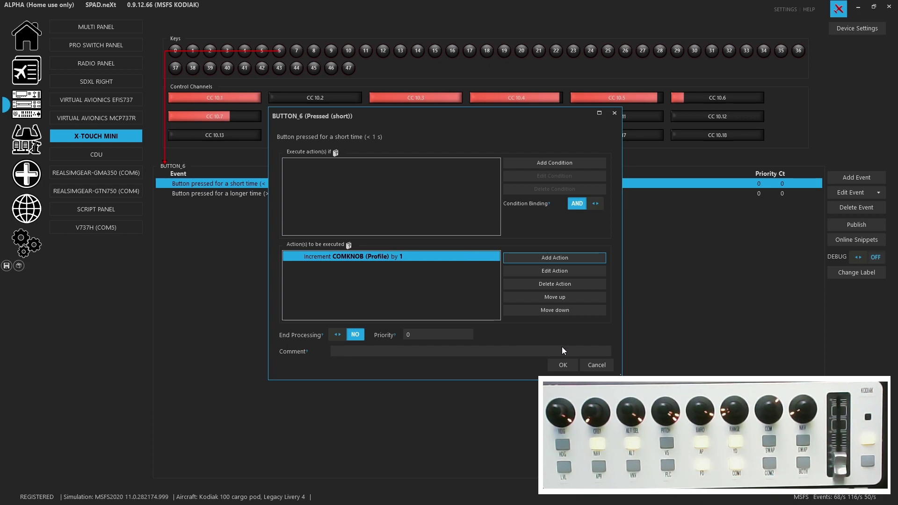
click(599, 363)
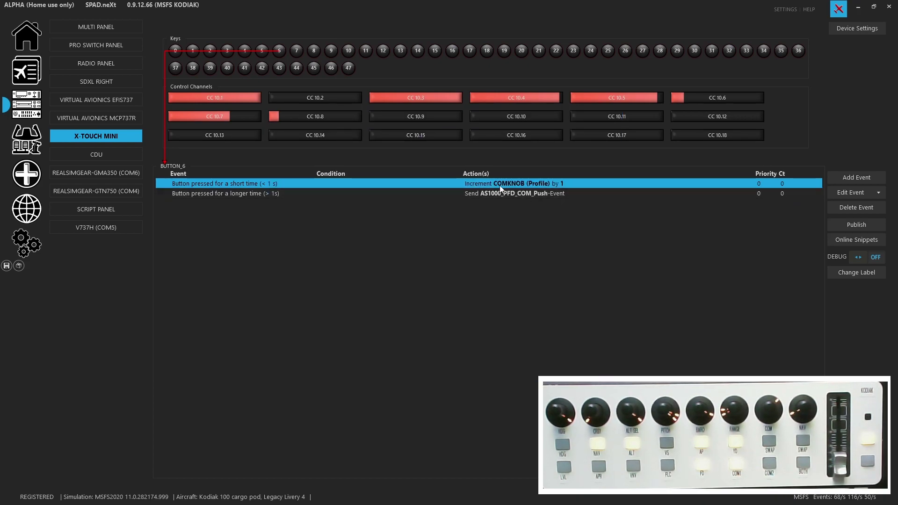
Review the long-press event of key 6, the events on CC 10.7 and CC 10.8, and the assignment of key 7.
click(553, 193)
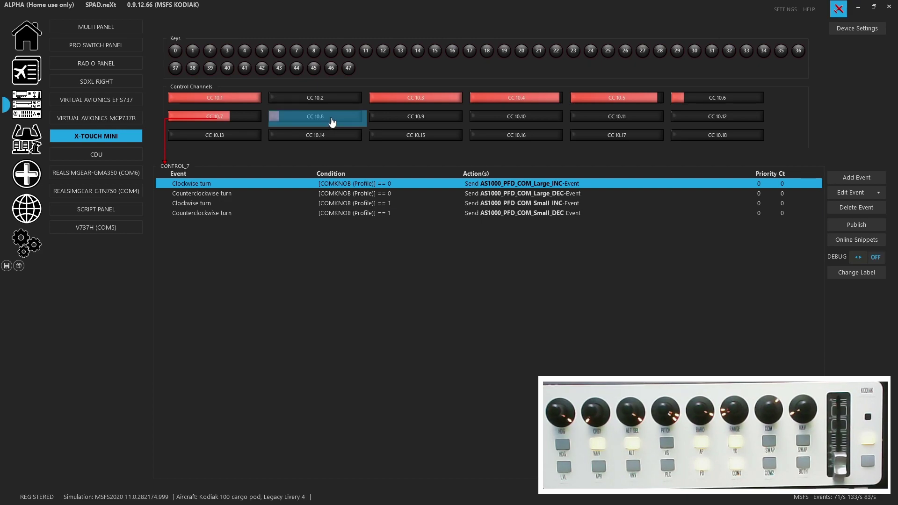
click(278, 51)
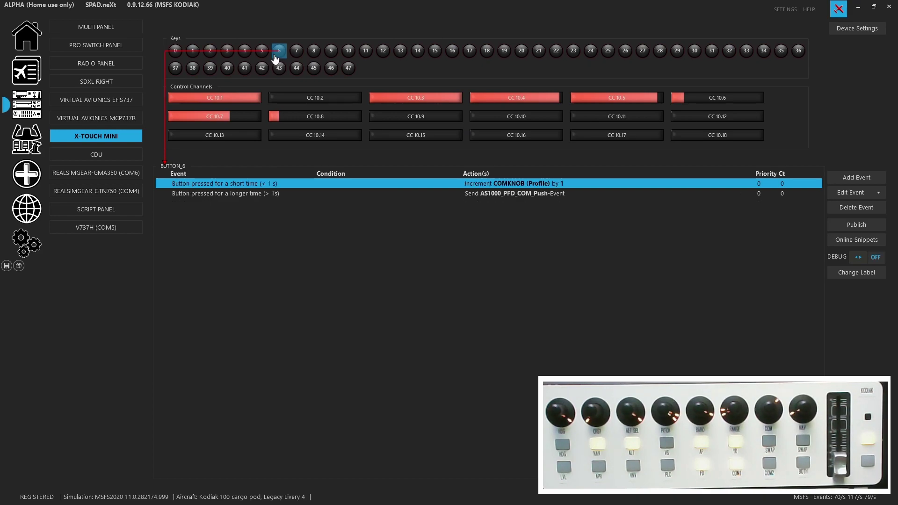
click(296, 51)
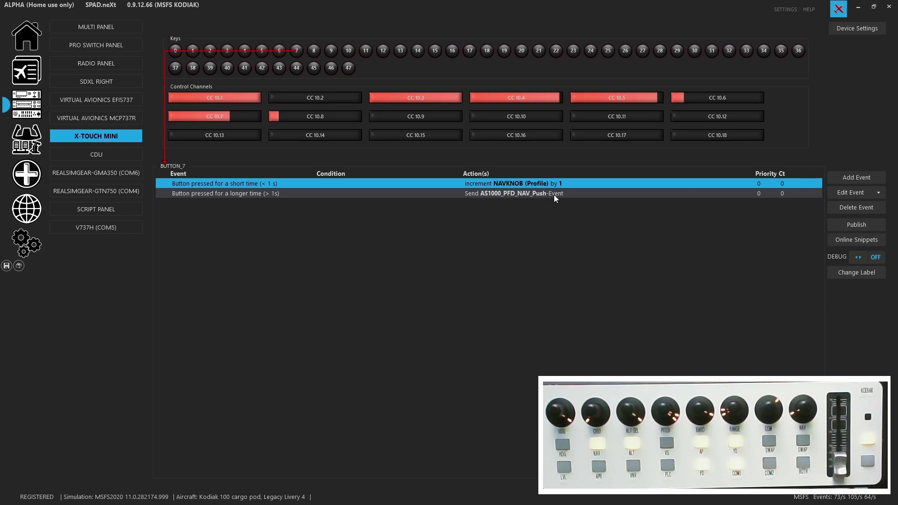
click(321, 118)
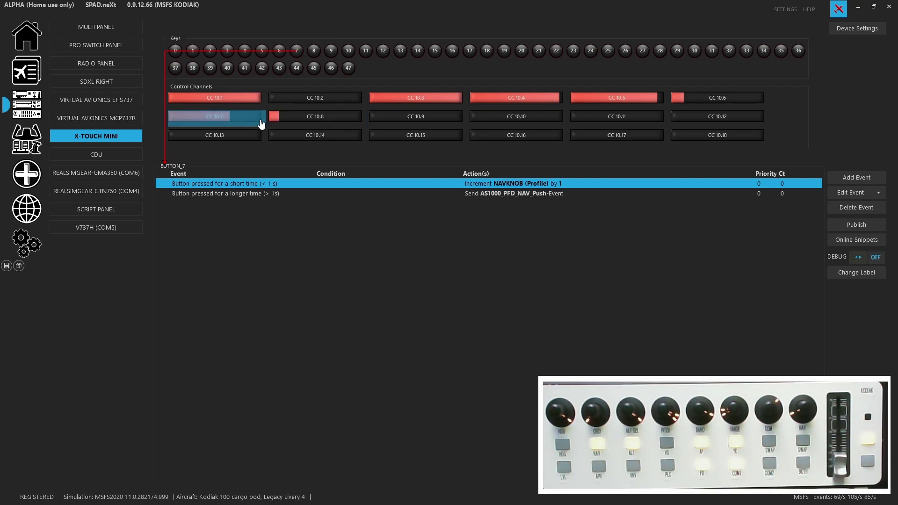
Examine the short-press event of key 8 and the action types that can be added, closing it without changes.
click(314, 52)
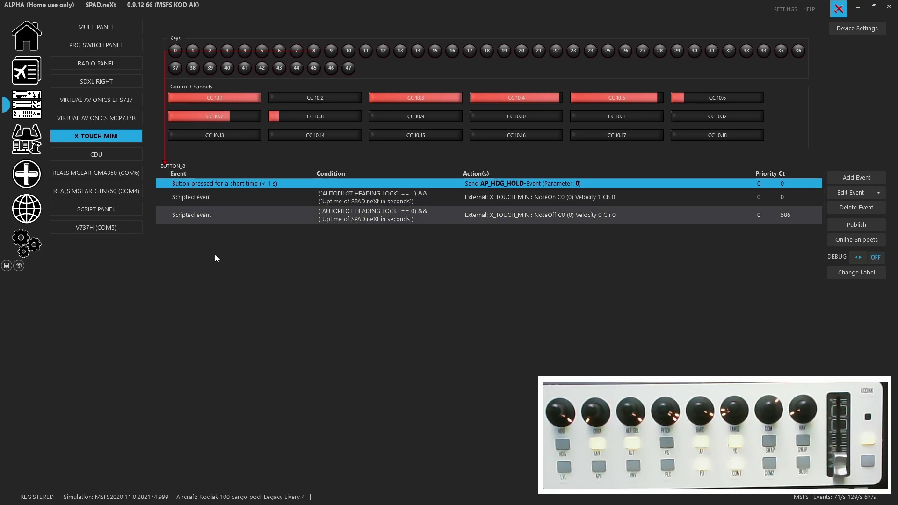
double_click(501, 186)
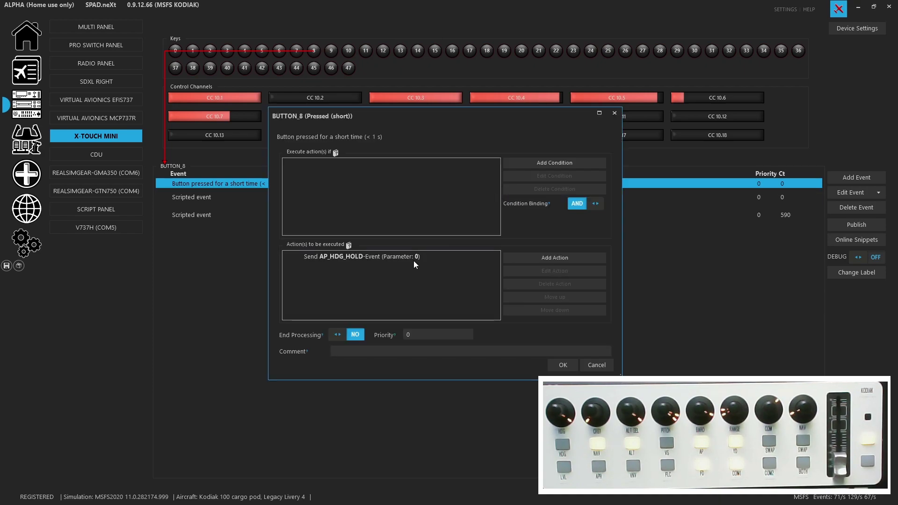
click(513, 260)
click(530, 280)
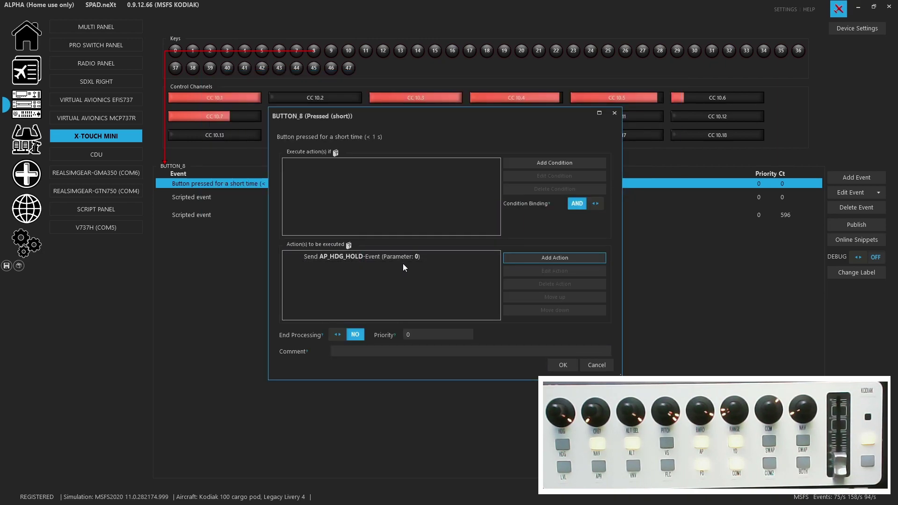
click(596, 365)
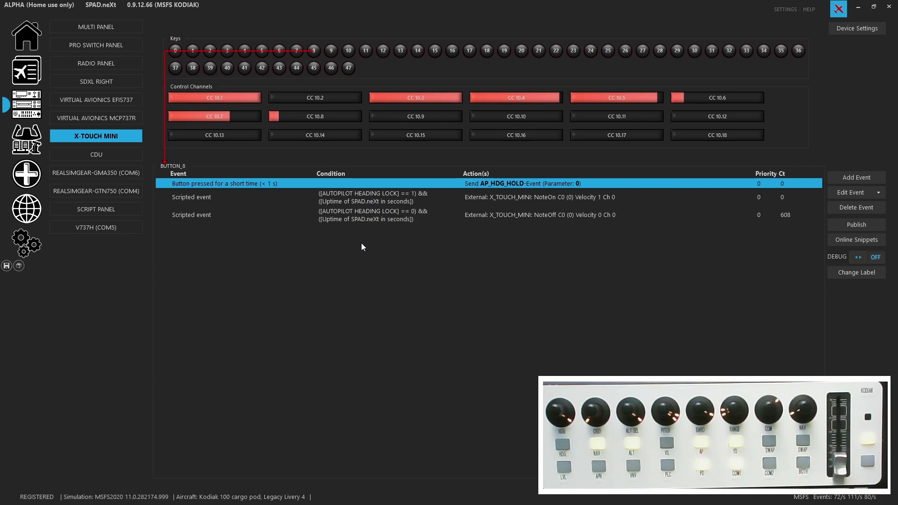
Examine the conditions and the external MIDI action of key 8's scripted event for AUTOPILOT HEADING LOCK == 1.
double_click(411, 203)
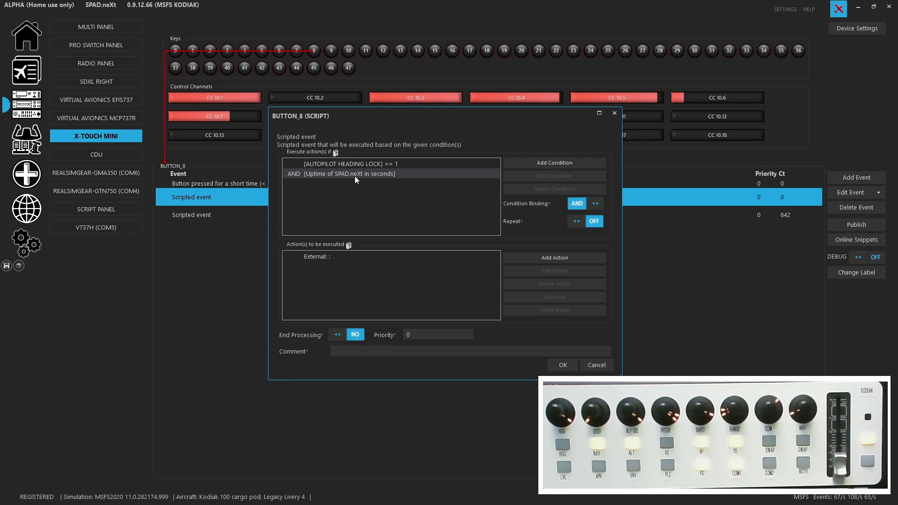
click(358, 167)
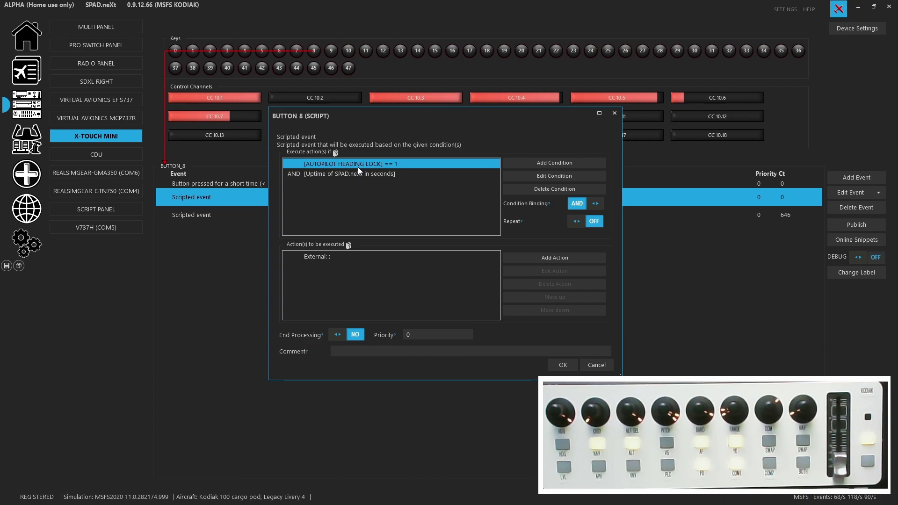
double_click(380, 175)
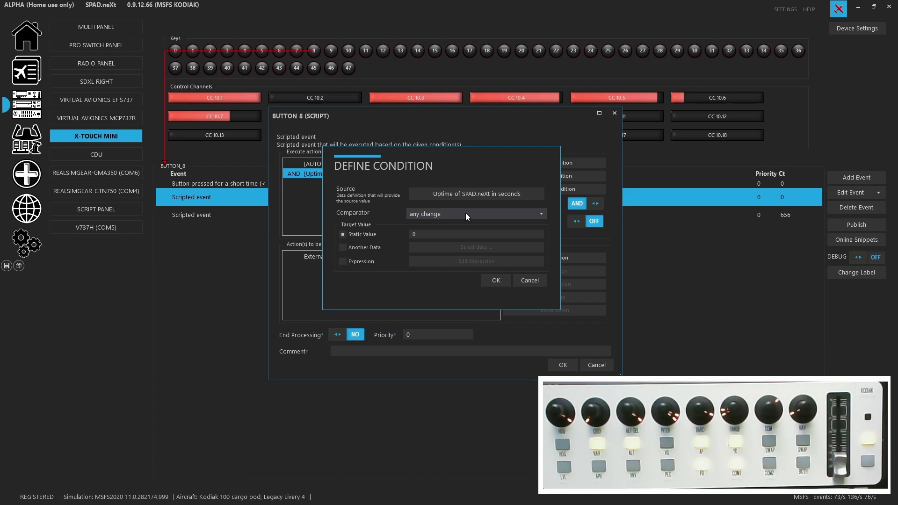
click(535, 279)
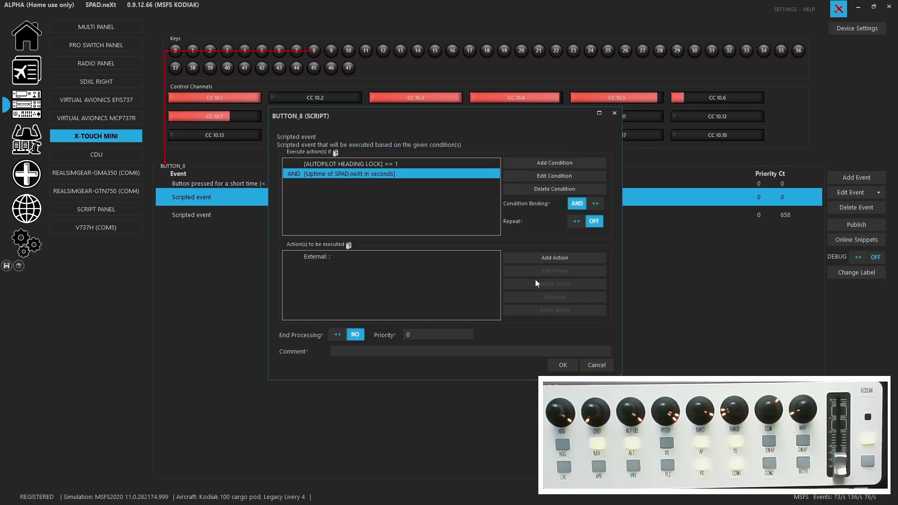
double_click(403, 256)
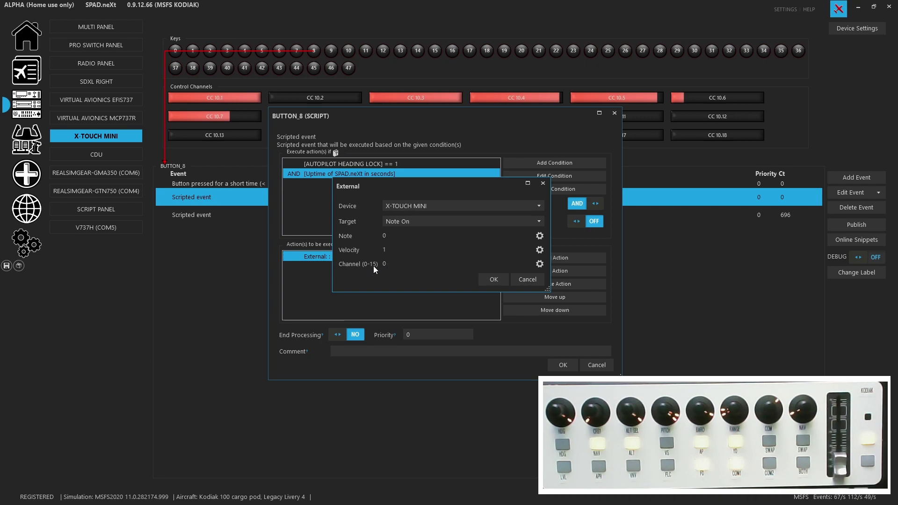
click(526, 279)
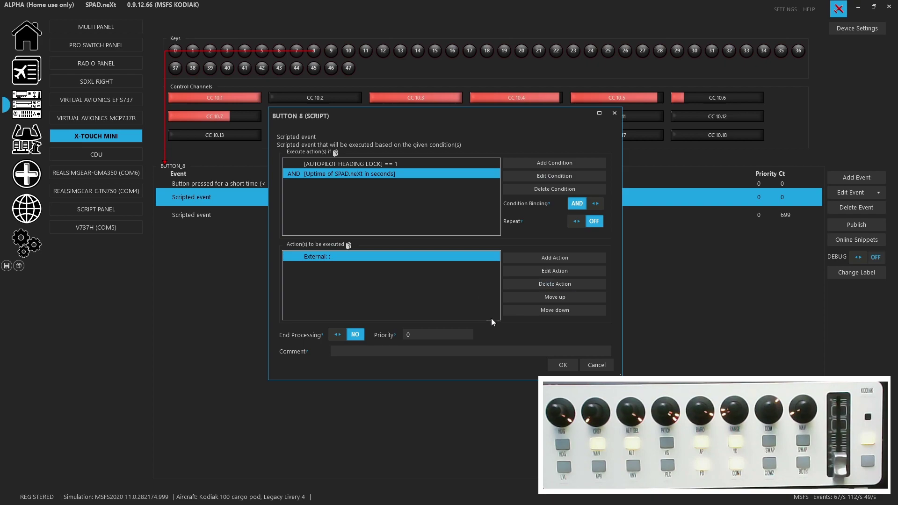
click(603, 365)
Examine key 8's scripted event for AUTOPILOT HEADING LOCK == 0 and look at the options for copying events.
double_click(419, 218)
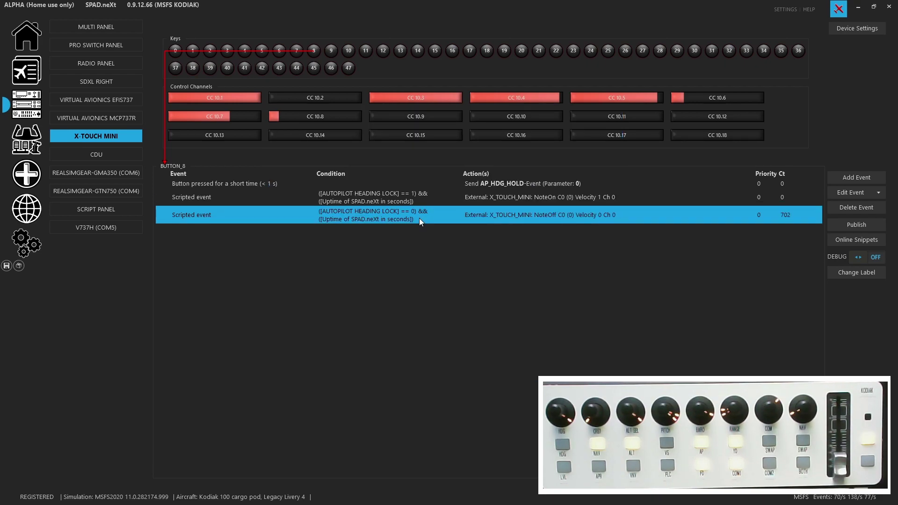
click(394, 163)
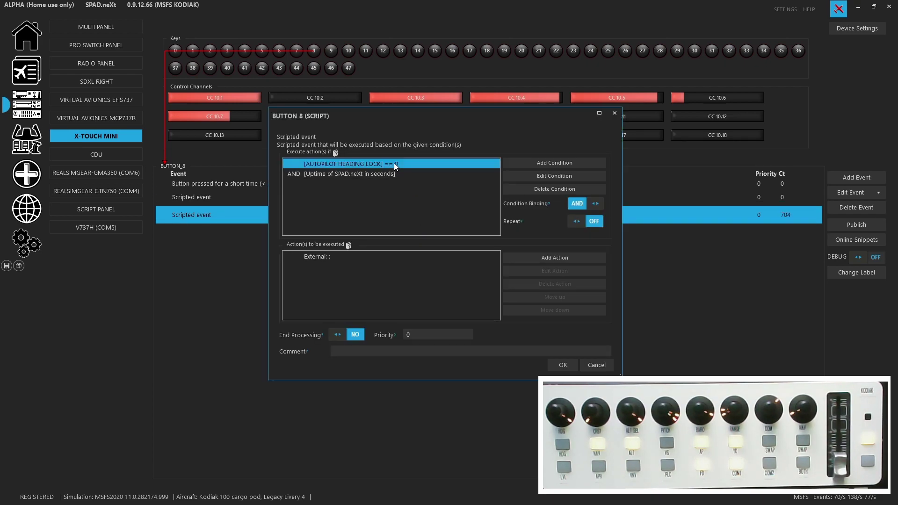
double_click(378, 259)
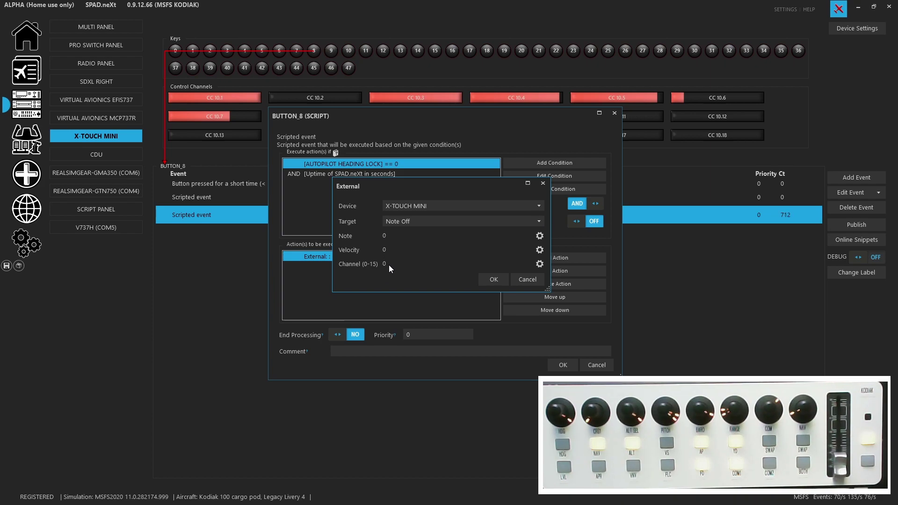
click(527, 279)
click(597, 365)
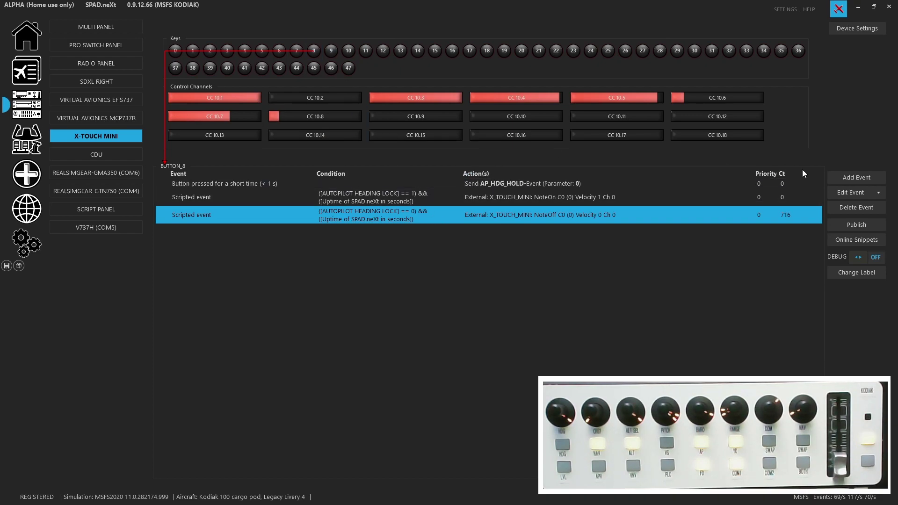
click(879, 192)
mouse_move(850, 204)
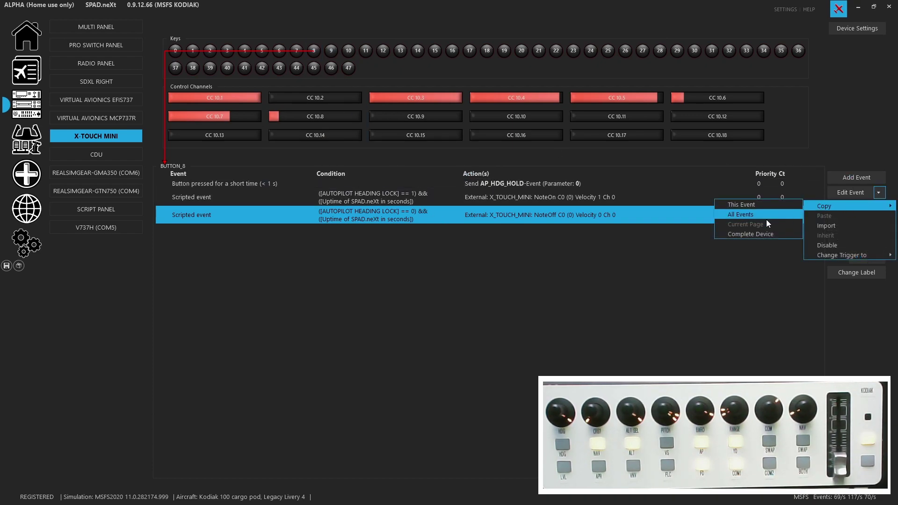
Examine the action in the short-press event of key 9 and close it without changes.
click(331, 51)
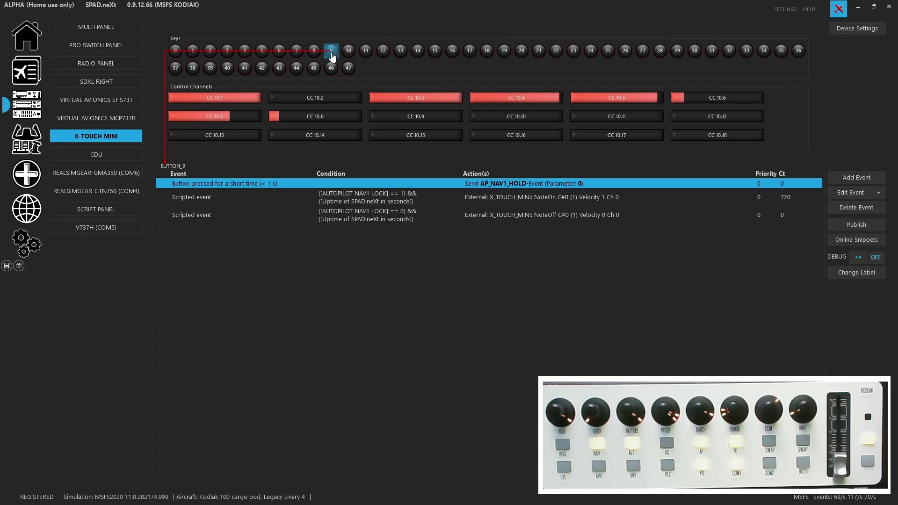
double_click(505, 182)
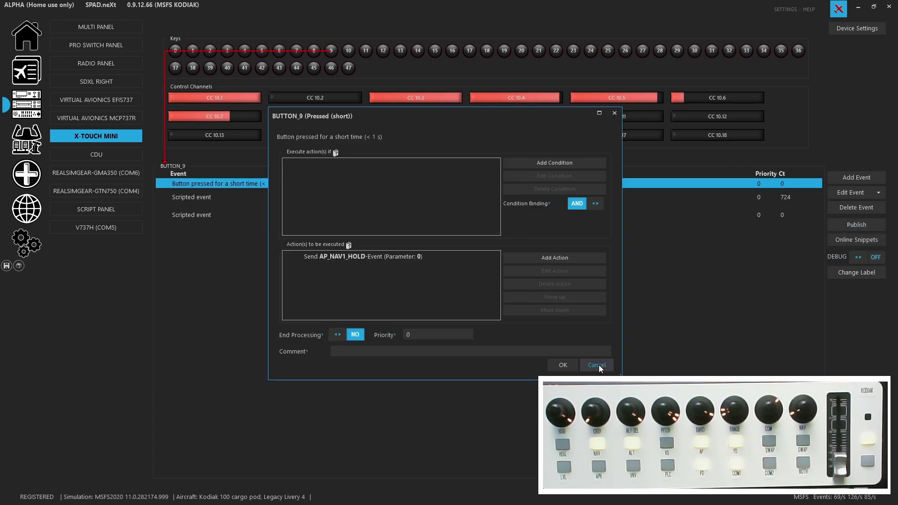
click(597, 364)
Examine the conditions and external MIDI note settings of both AUTOPILOT NAV1 LOCK scripted events on key 9.
double_click(507, 200)
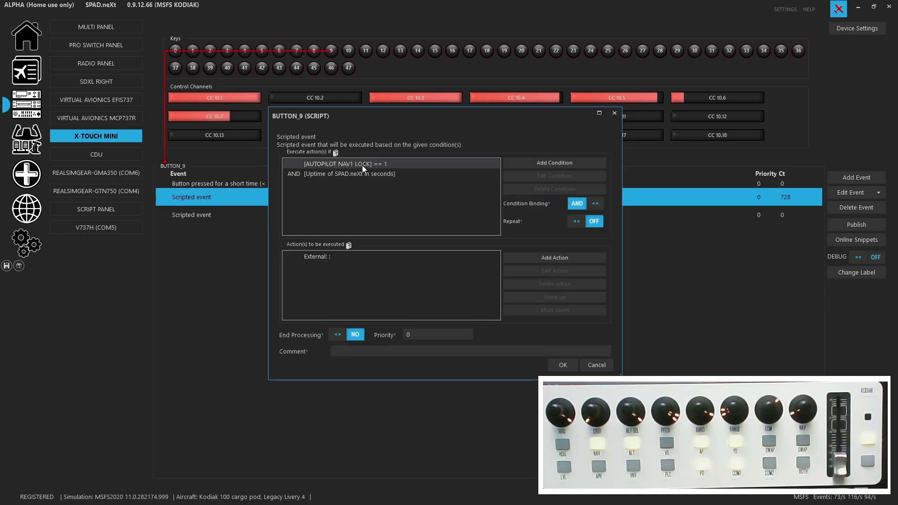
double_click(364, 254)
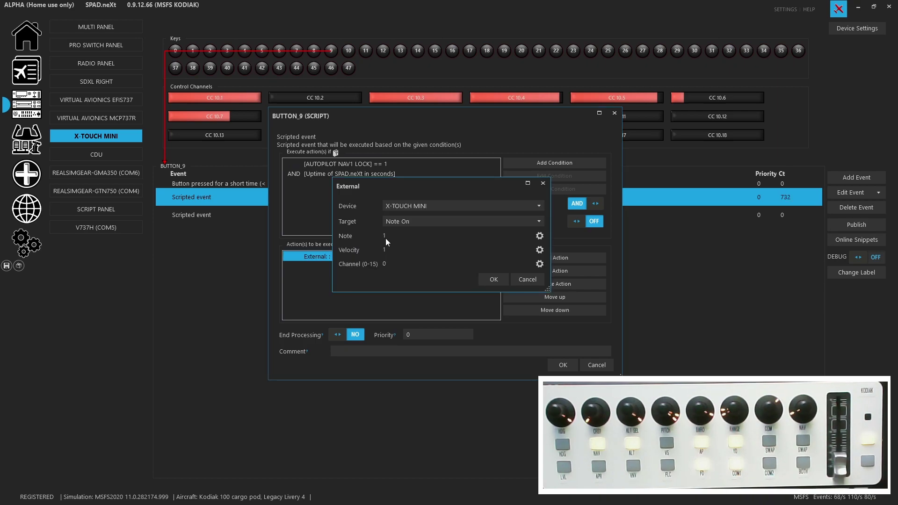
click(529, 278)
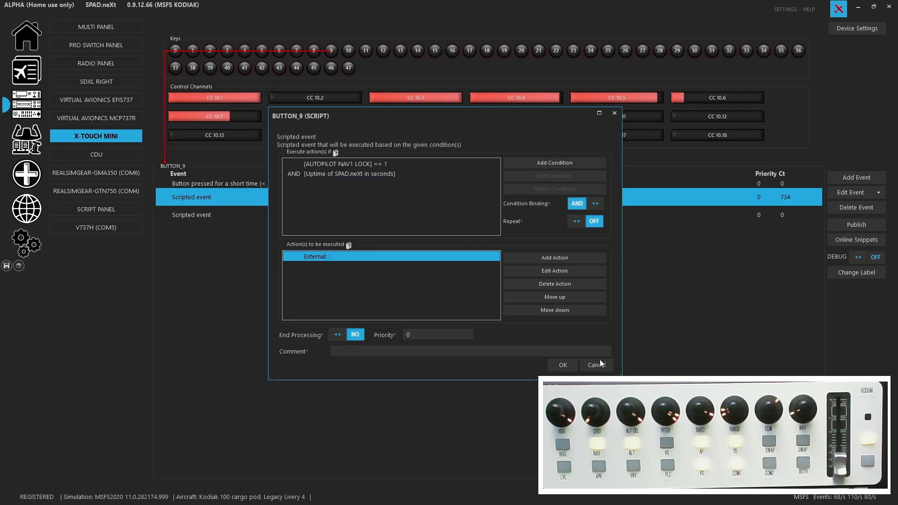
click(597, 365)
double_click(482, 220)
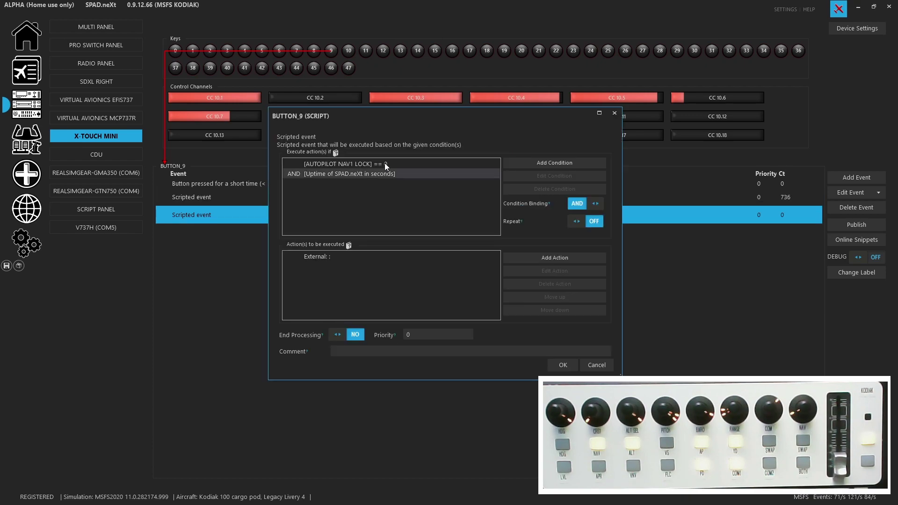
double_click(375, 256)
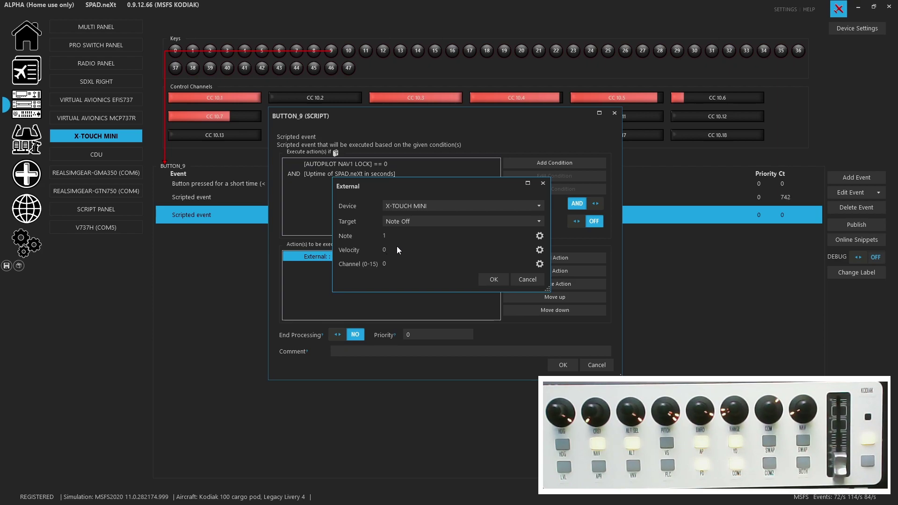
click(533, 281)
click(597, 366)
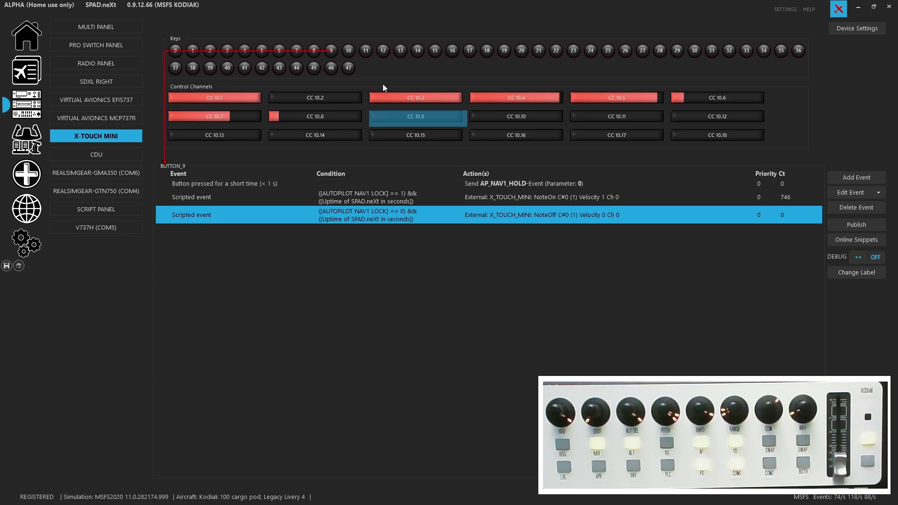
Review the events assigned to keys 10 through 16 in order.
click(350, 51)
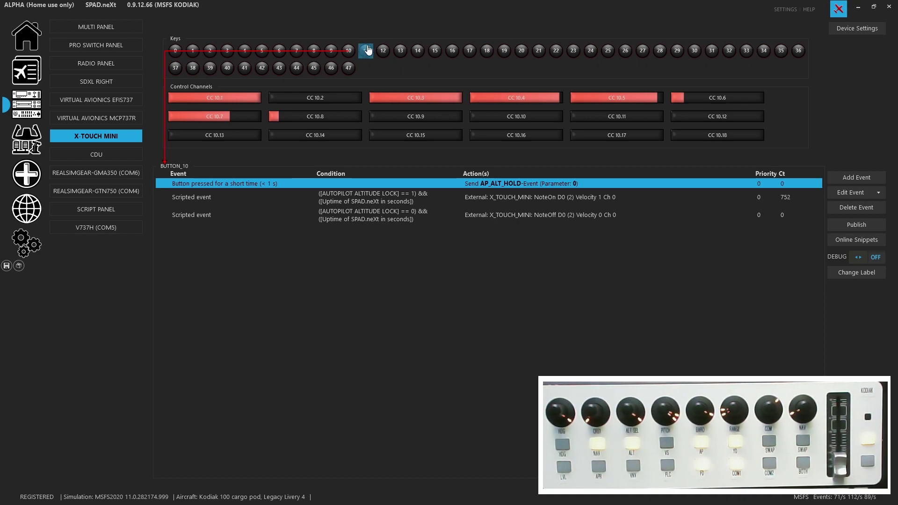
click(366, 51)
click(384, 53)
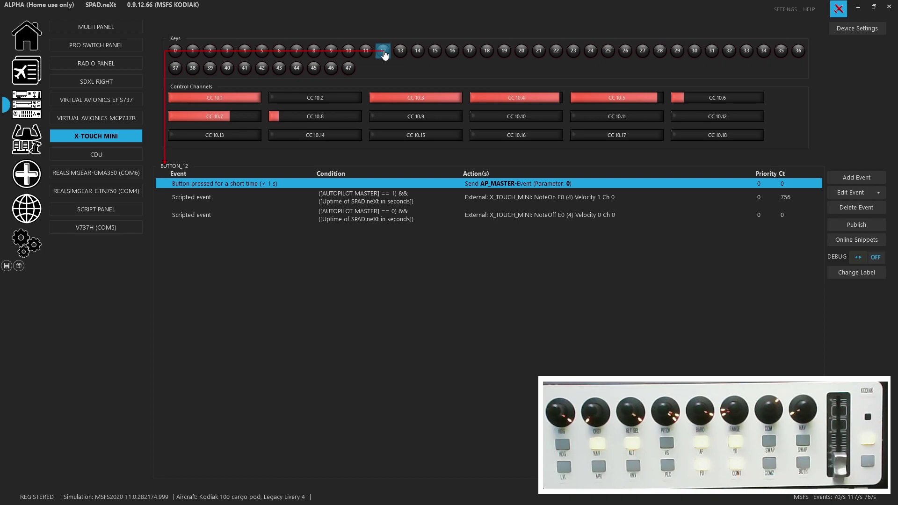
click(407, 52)
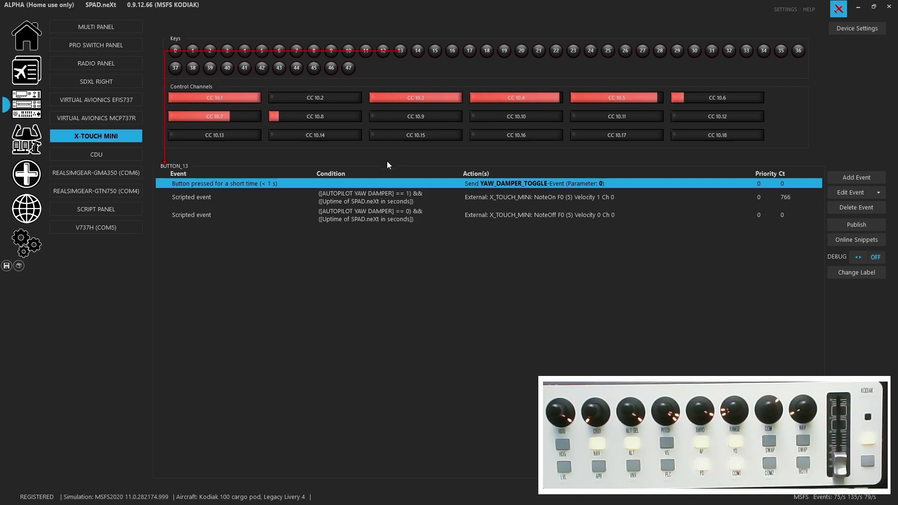
click(422, 55)
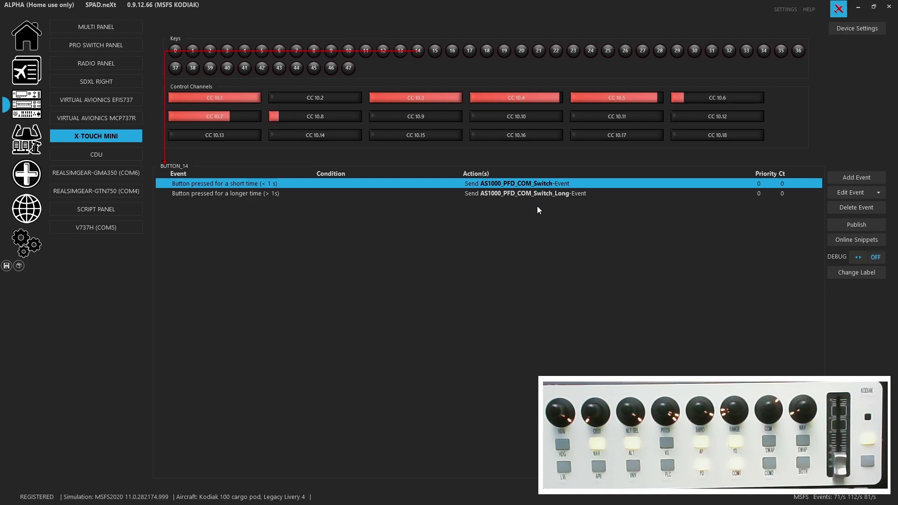
click(440, 56)
click(452, 54)
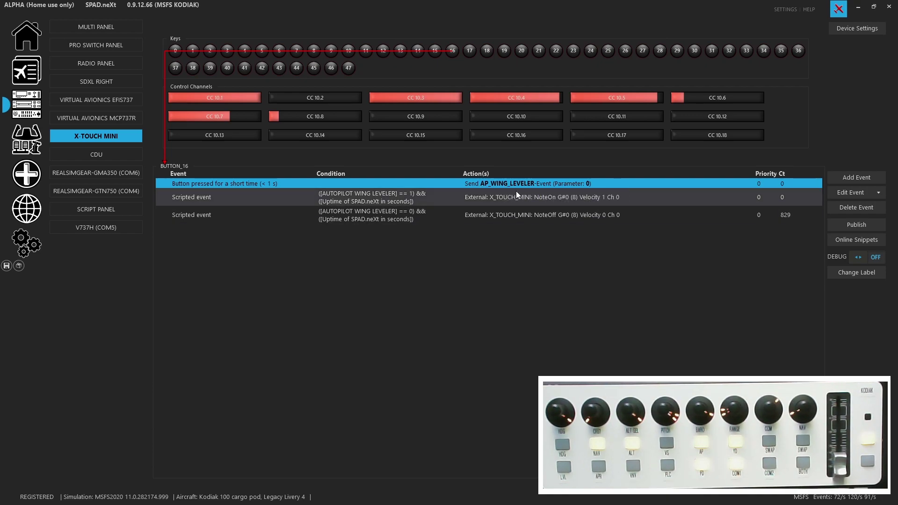
Examine key 16's scripted event for AUTOPILOT WING LEVELER == 0 and its external MIDI note settings, leaving them unchanged.
click(354, 201)
double_click(365, 220)
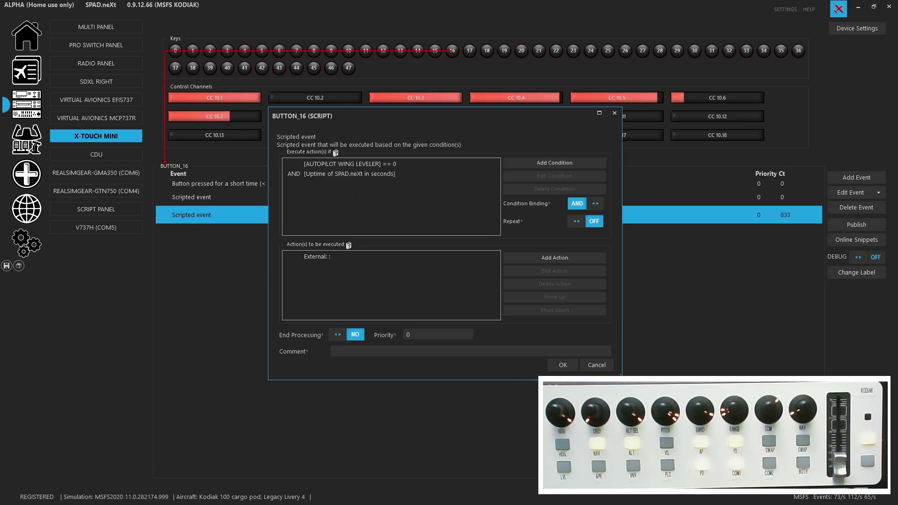
double_click(346, 257)
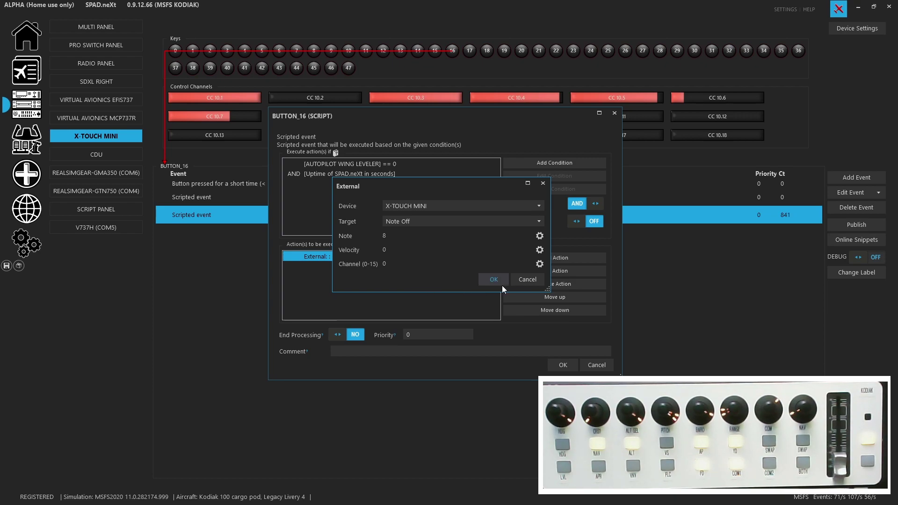
click(528, 279)
key(Escape)
Examine key 17's scripted event for AUTOPILOT APPROACH HOLD == 1 and its external MIDI note settings, leaving them unchanged.
click(471, 52)
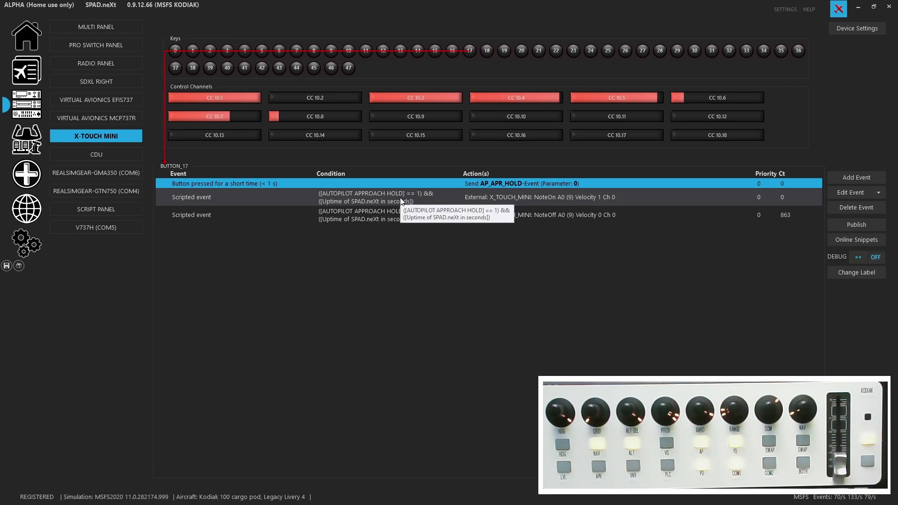
double_click(440, 197)
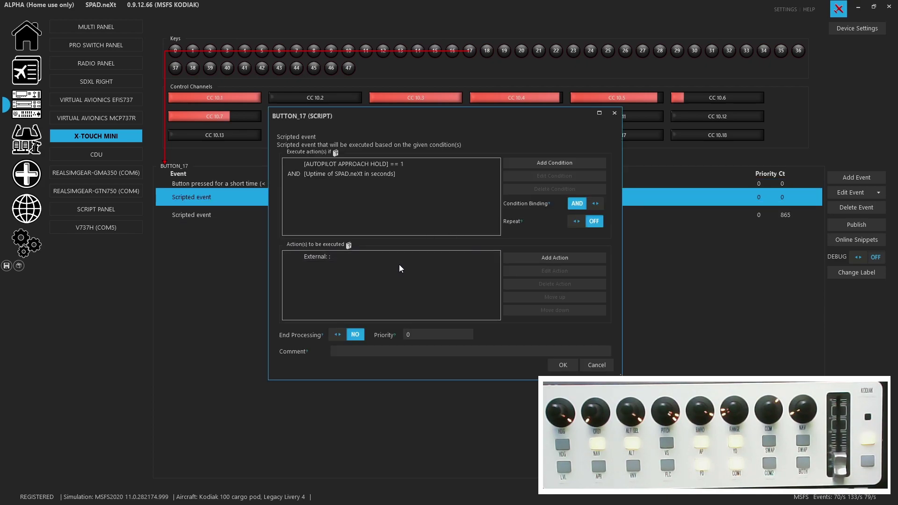
double_click(399, 260)
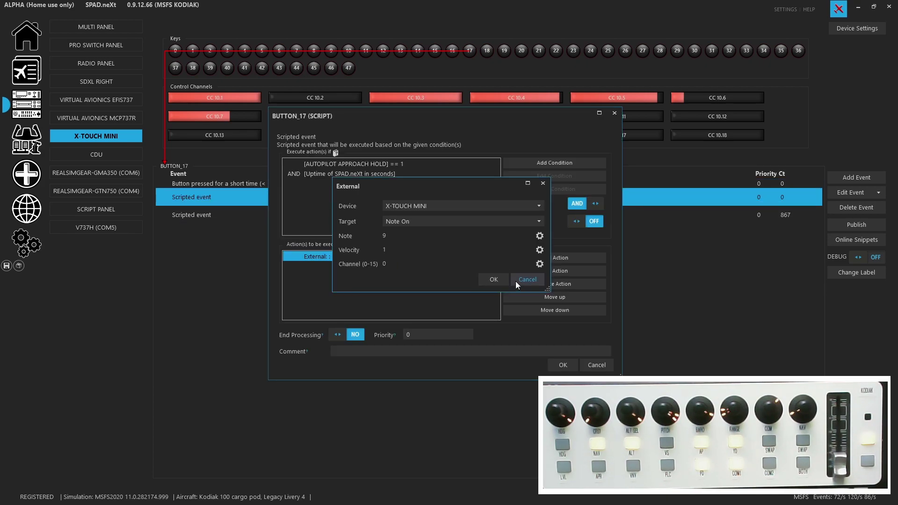
click(517, 280)
click(596, 365)
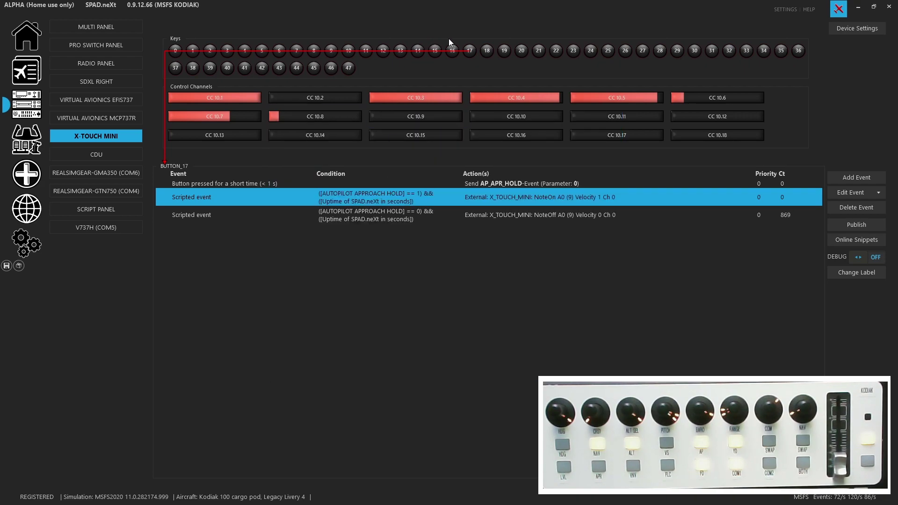
Review the events assigned to keys 18 through 22 in order.
click(487, 50)
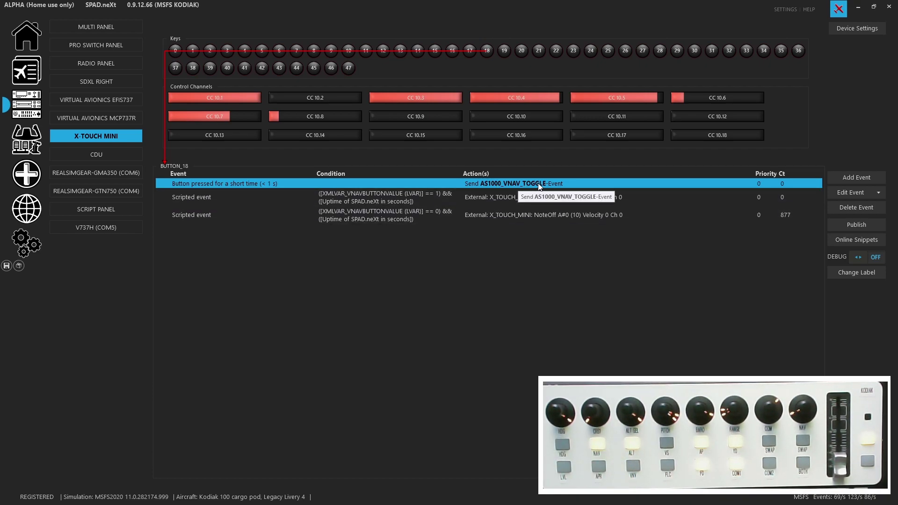
click(515, 197)
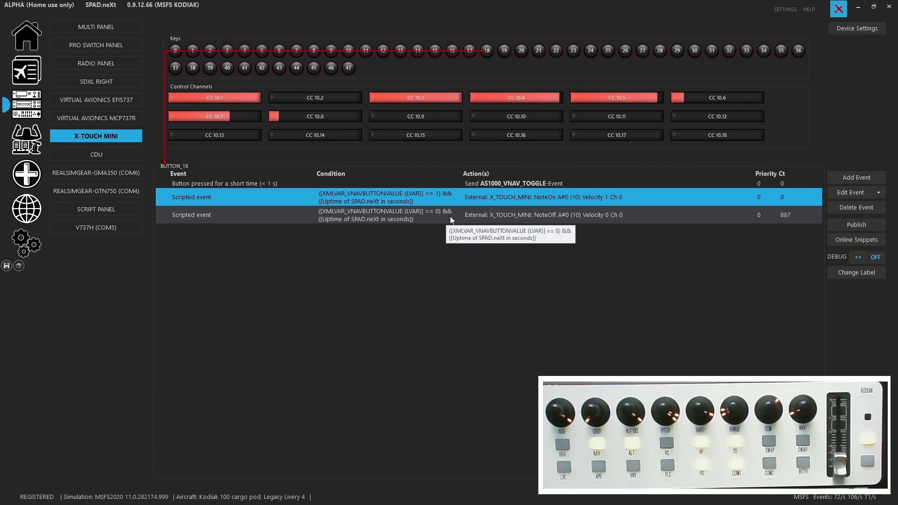
click(506, 53)
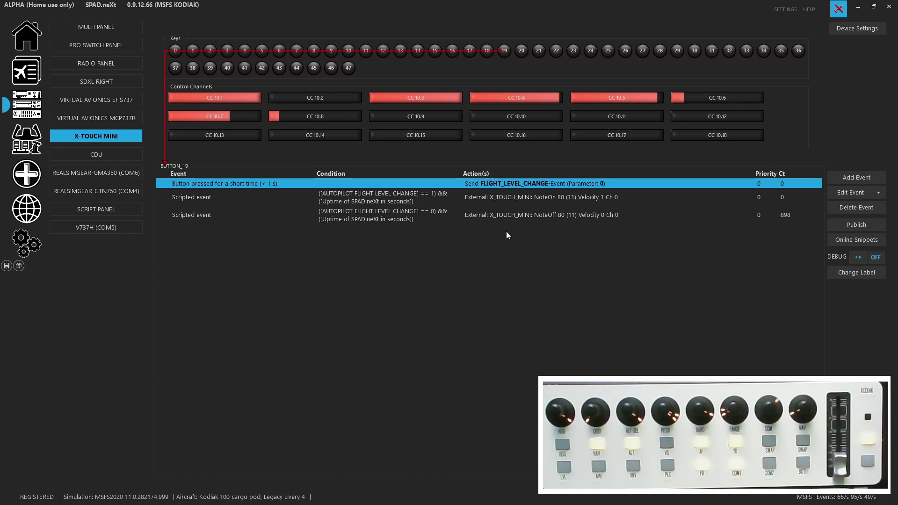
click(523, 53)
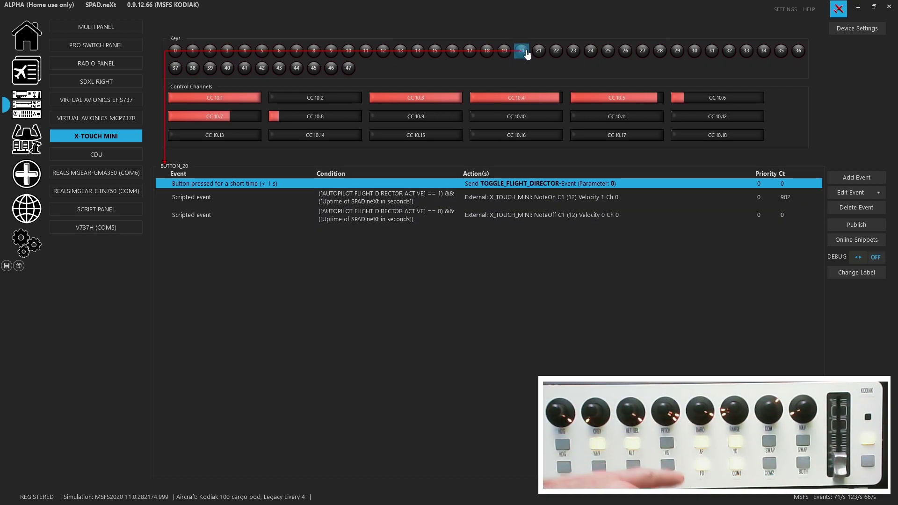
click(542, 53)
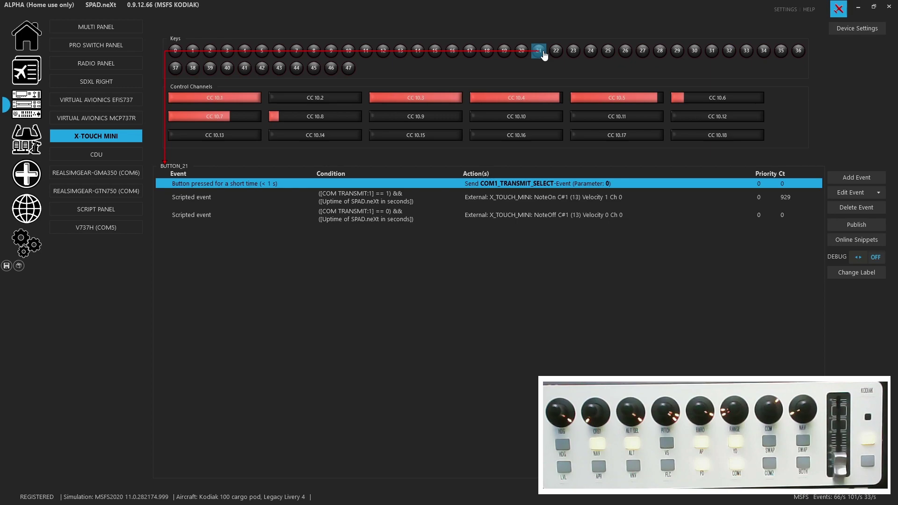
click(562, 57)
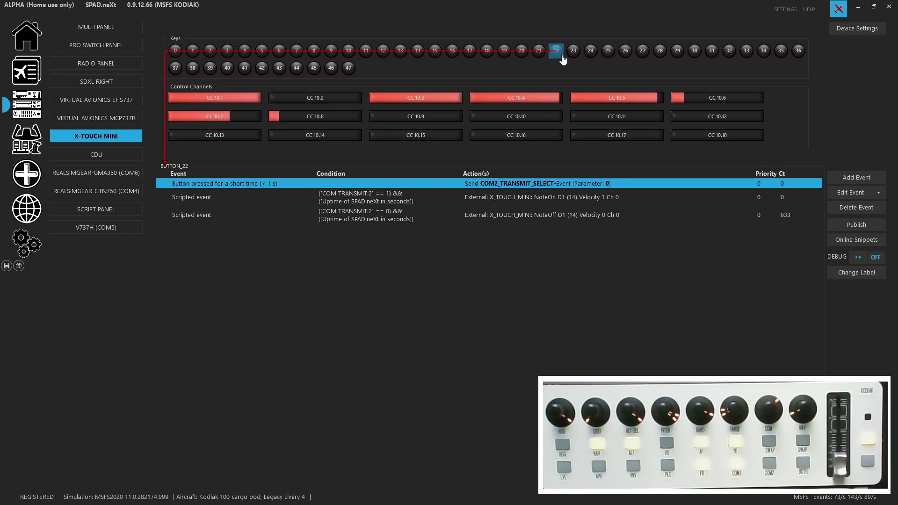
Examine the COM RECEIVE conditions of both scripted events on key 23 and the external note settings of the first one.
click(572, 58)
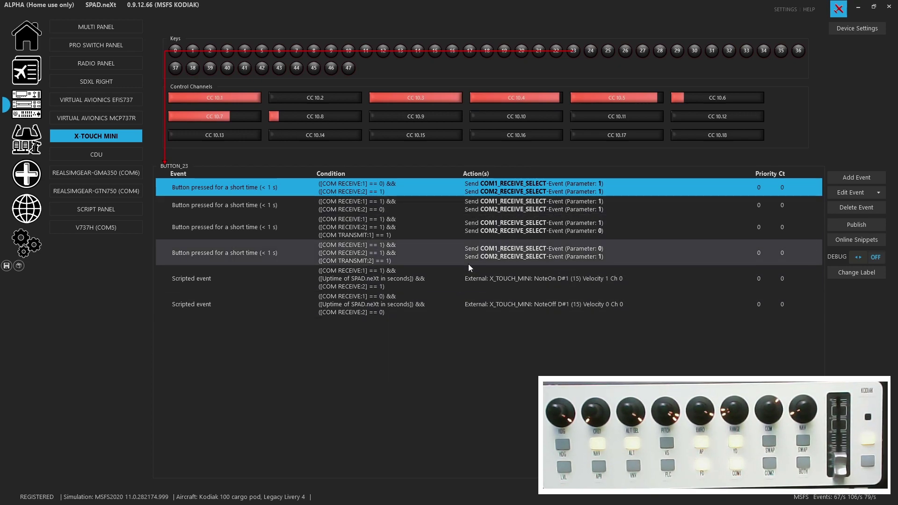
double_click(443, 279)
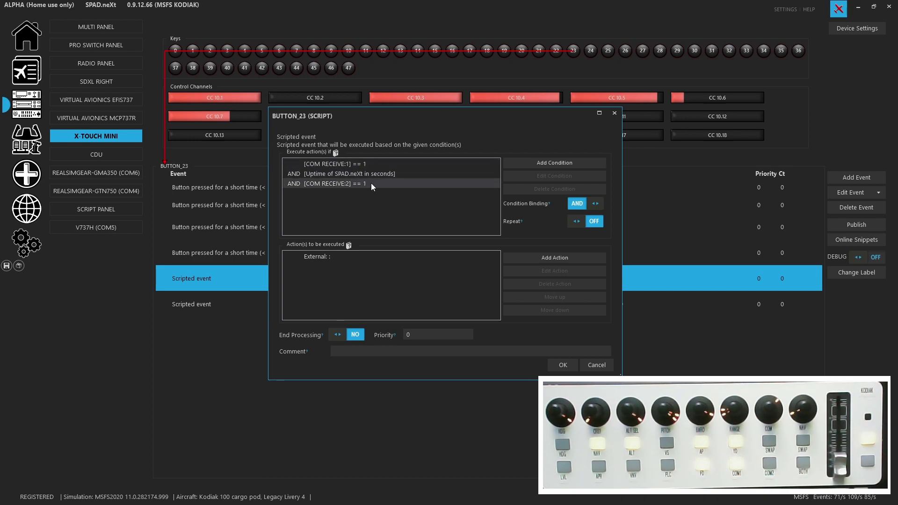
double_click(364, 254)
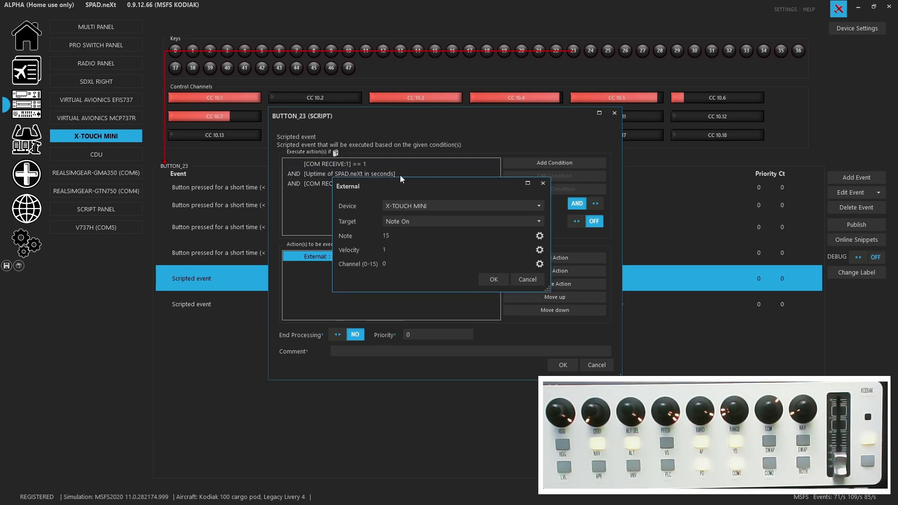
click(526, 283)
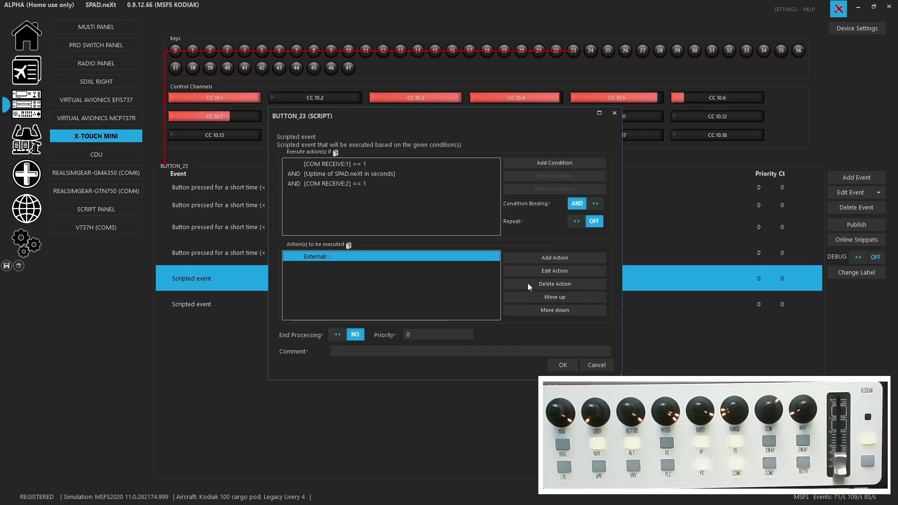
click(559, 365)
double_click(342, 303)
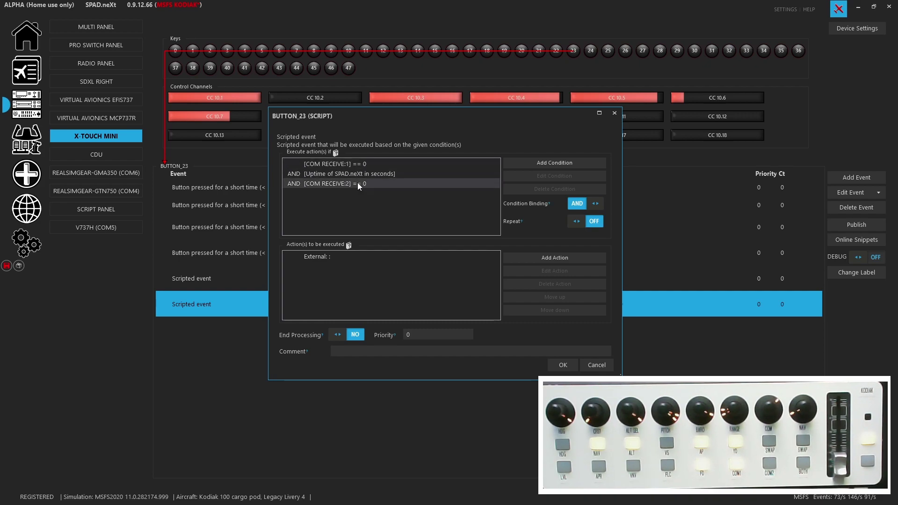
key(Return)
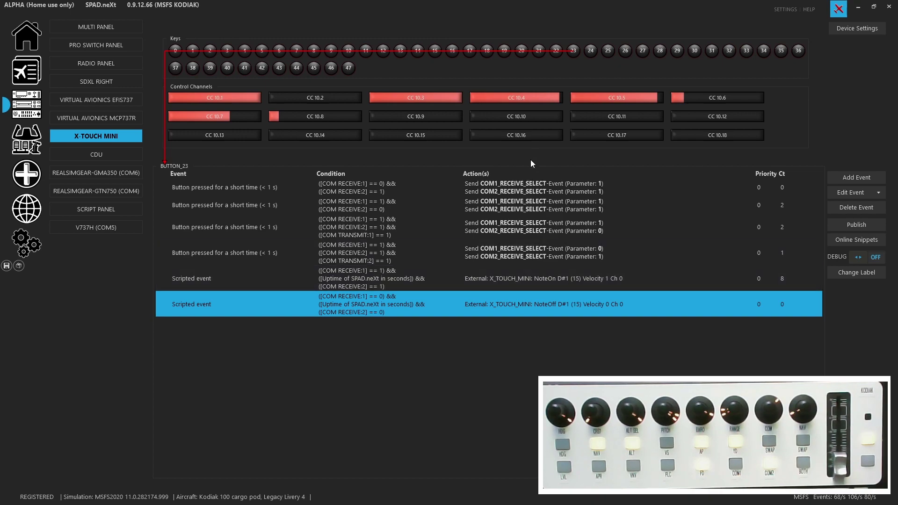
Examine key 23's two short-press events whose conditions have only one of COM RECEIVE:1 and COM RECEIVE:2 equal to 1.
click(531, 189)
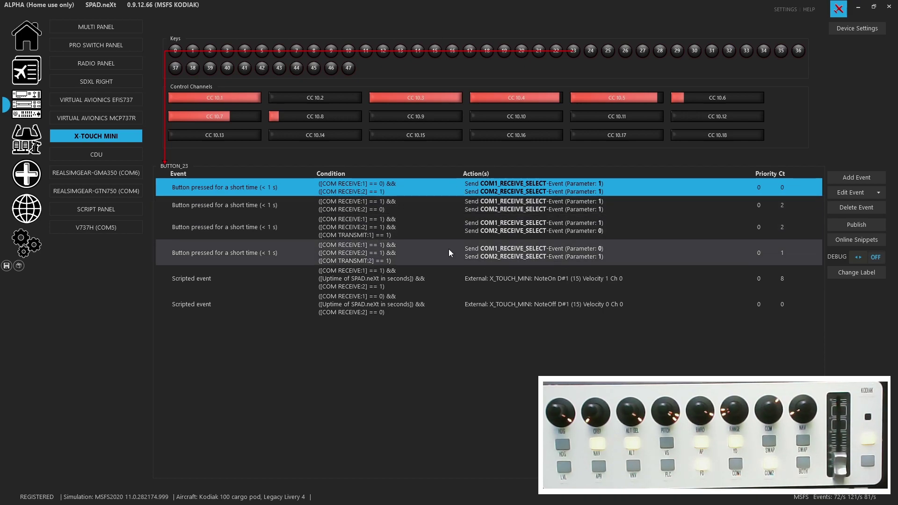
double_click(458, 186)
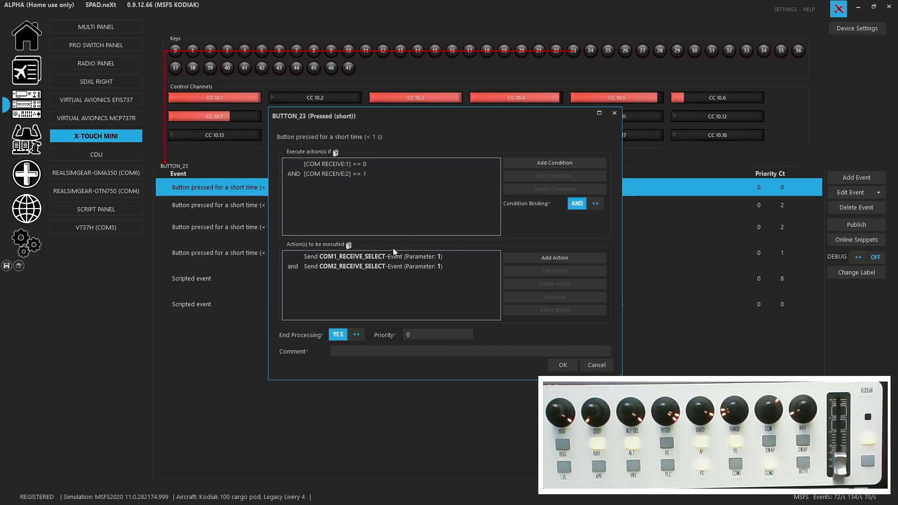
click(595, 369)
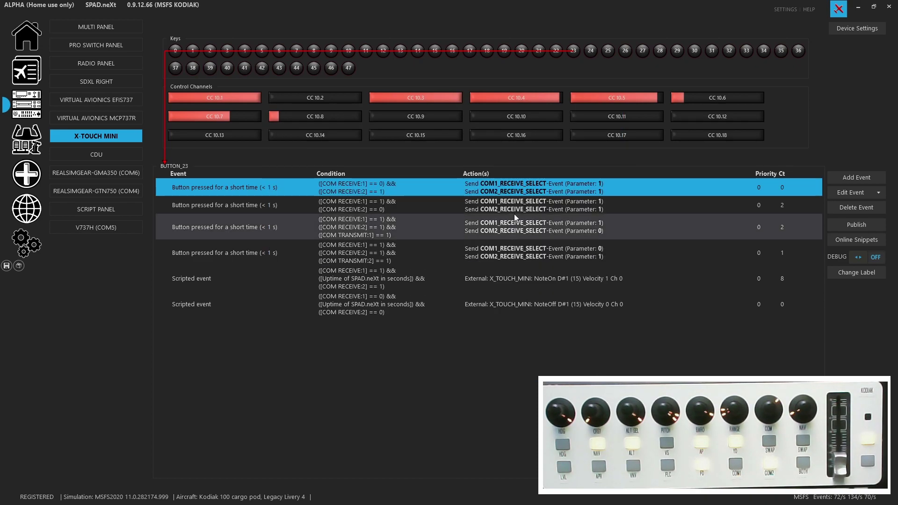
double_click(516, 205)
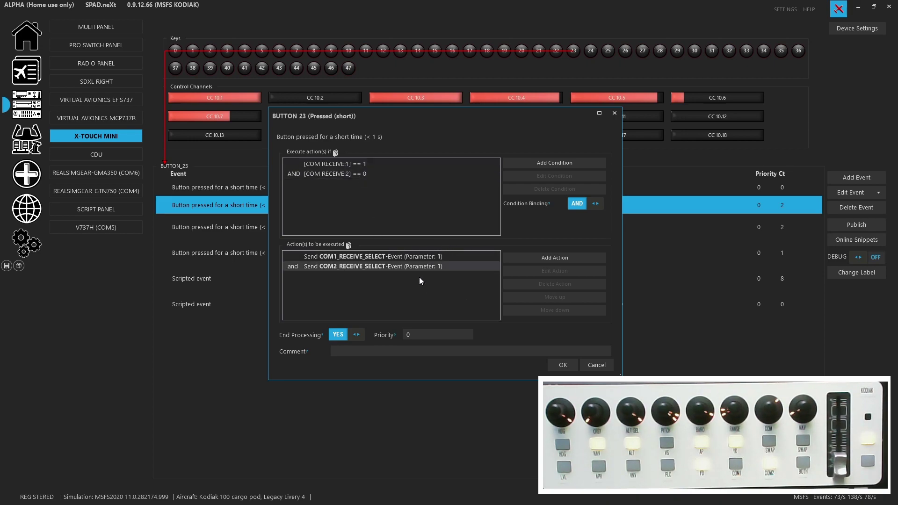
click(563, 364)
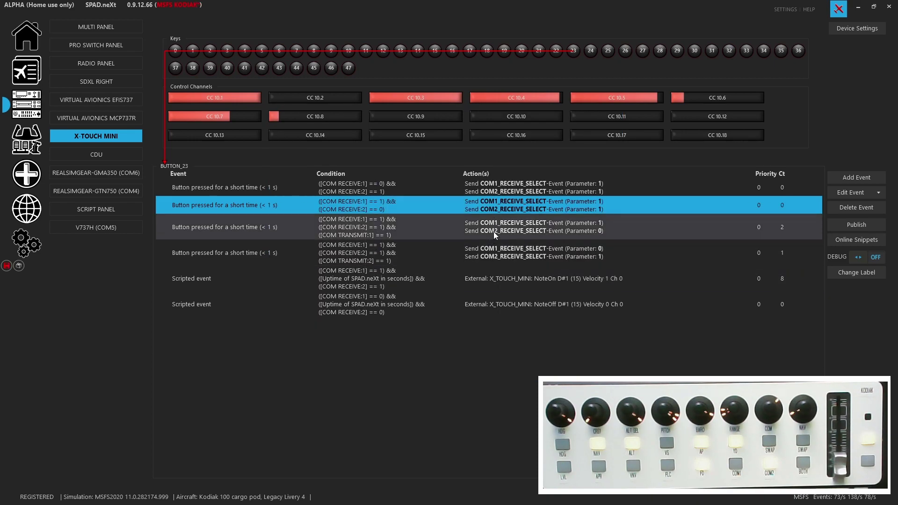
Examine key 23's two short-press events that also depend on COM TRANSMIT:1 and COM TRANSMIT:2.
click(495, 231)
double_click(495, 231)
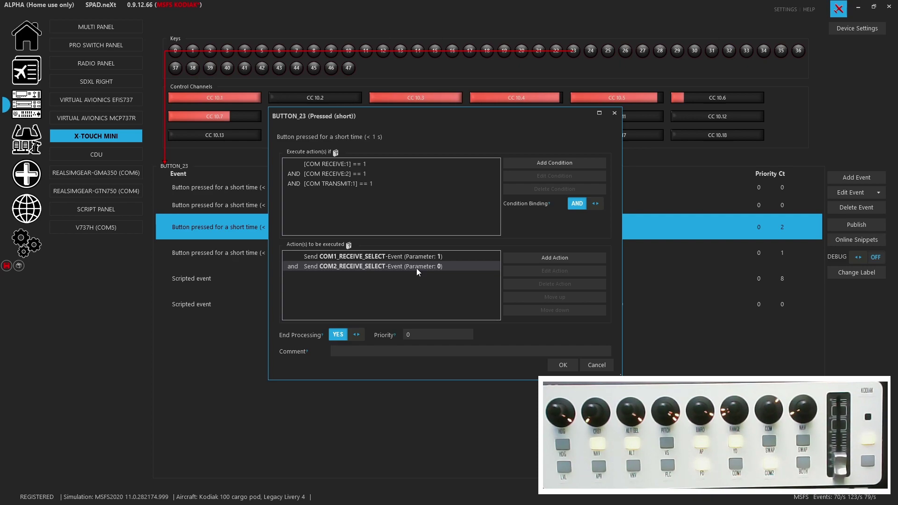
click(588, 364)
click(512, 257)
double_click(512, 257)
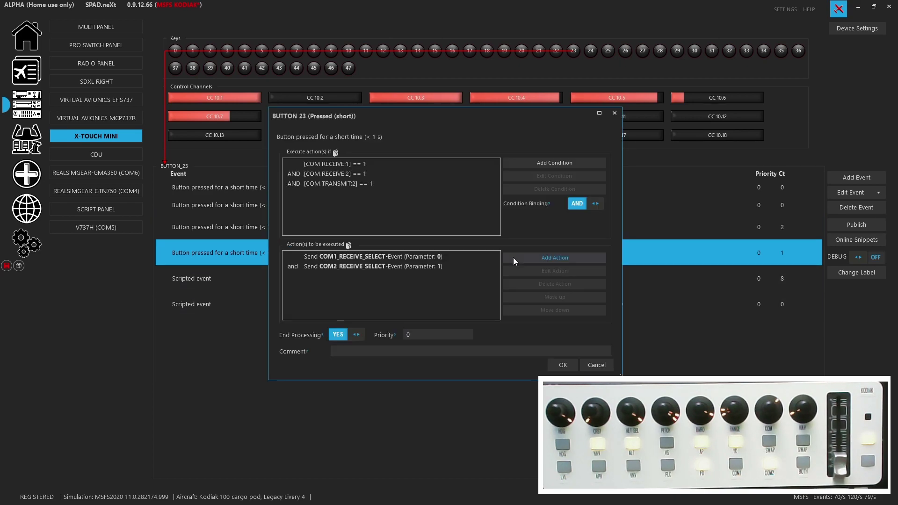